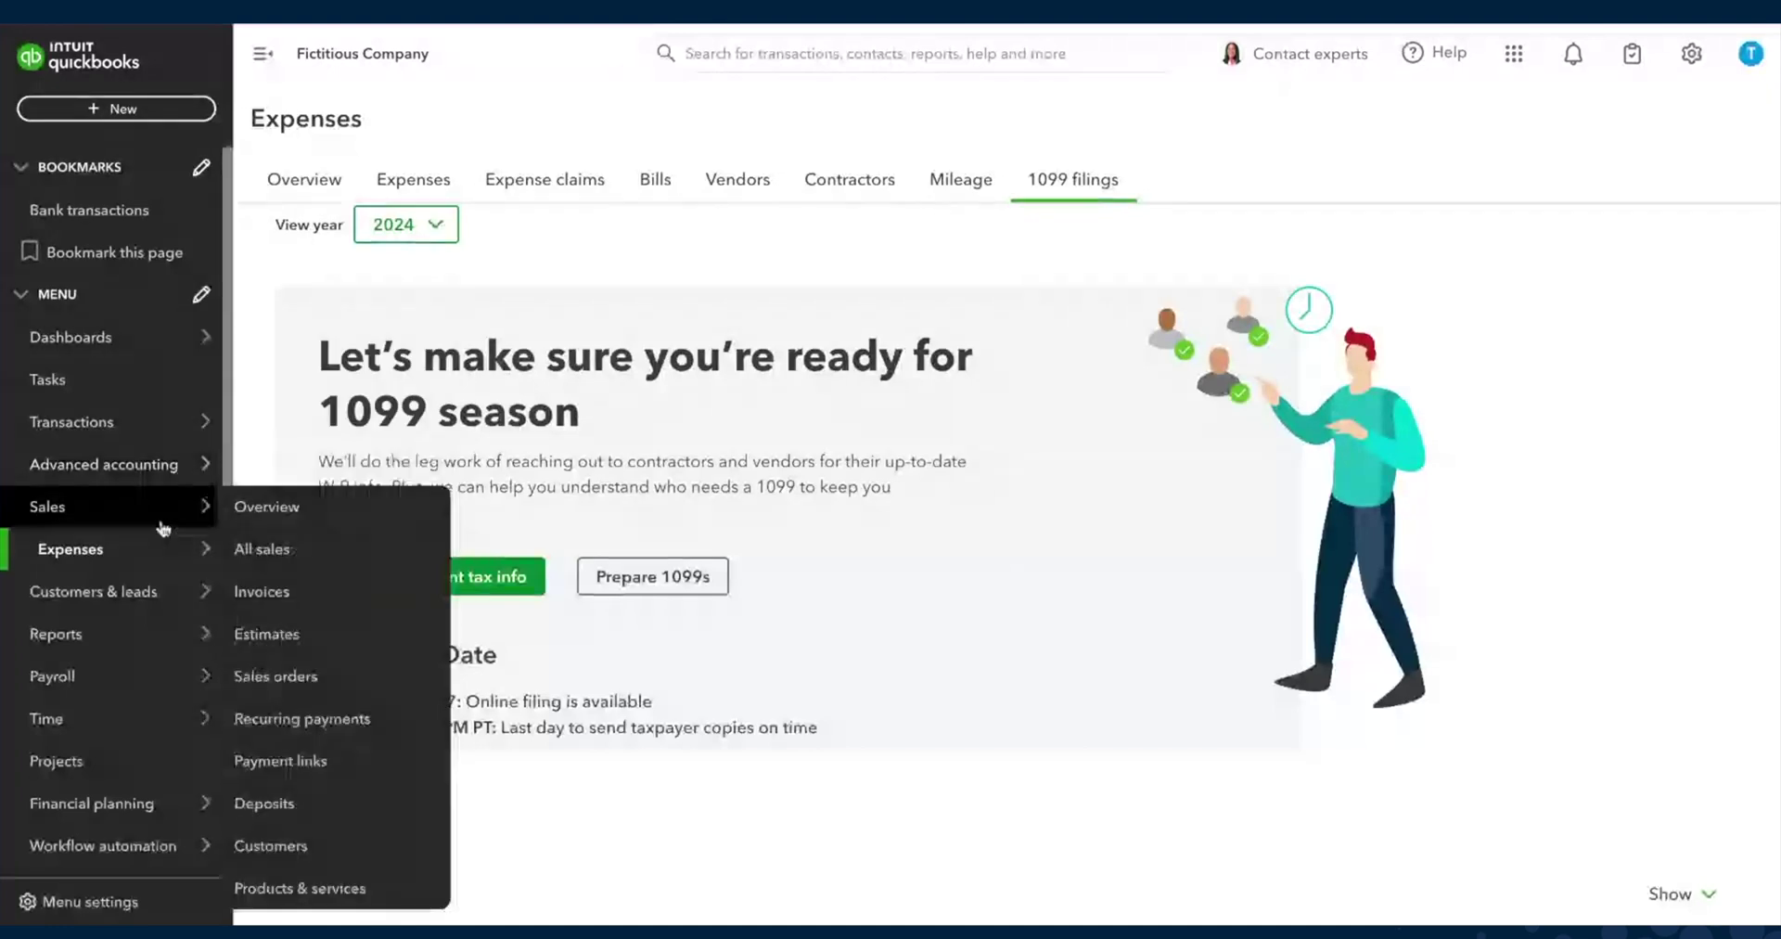
Step: Go to Expenses and show the 1099 filings tab for view year 2024
{"action": "mouse_move", "coordinate": [134, 554]}
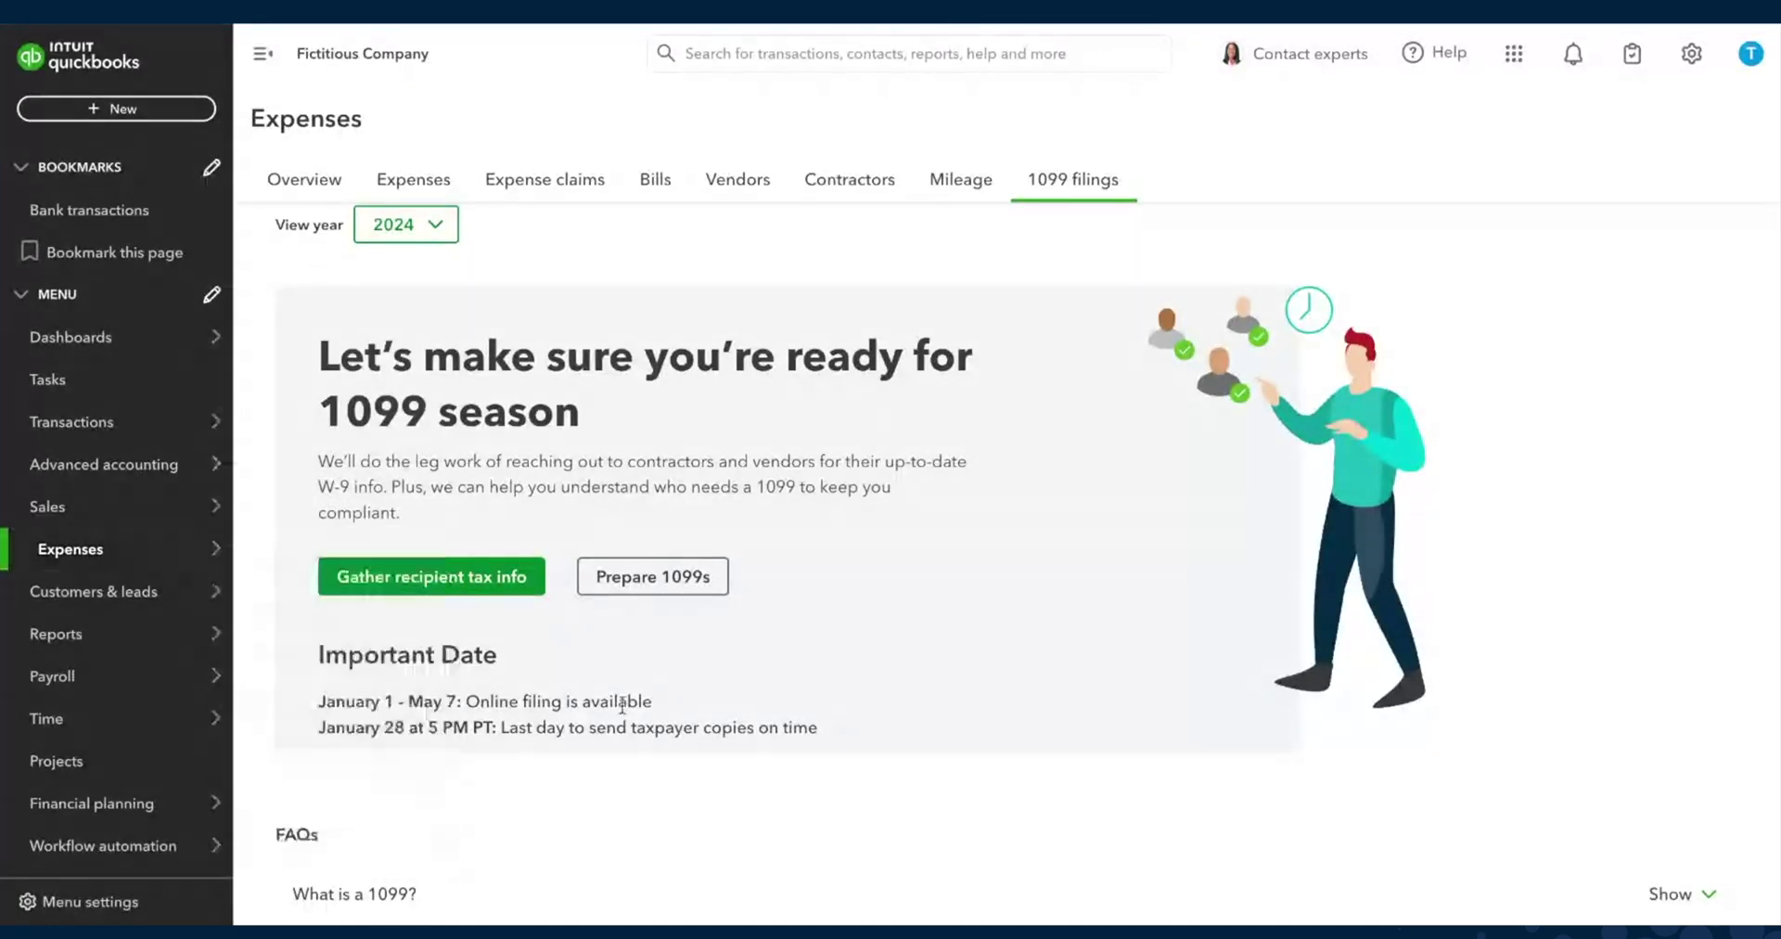
Step: Compare both 1099 prep options, then choose 'Let QuickBooks prep for me' at $14.99 per form
{"action": "left_click", "coordinate": [660, 574]}
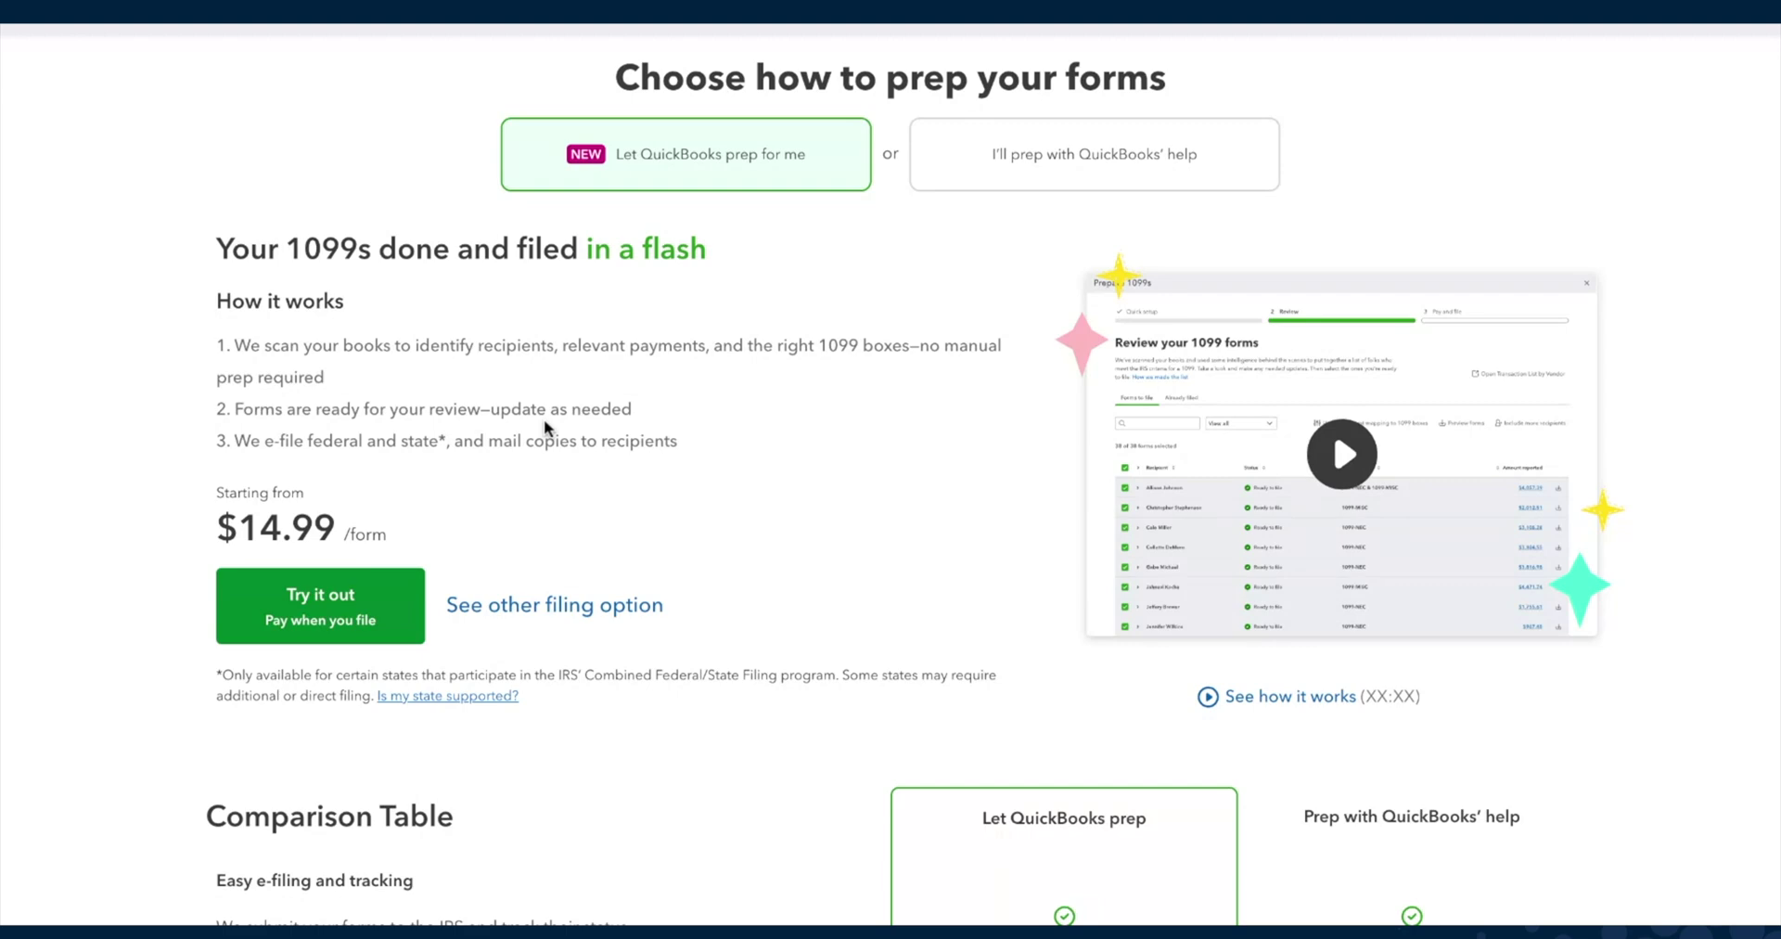
{"action": "scroll", "coordinate": [859, 711], "scroll_direction": "down", "scroll_amount": 1}
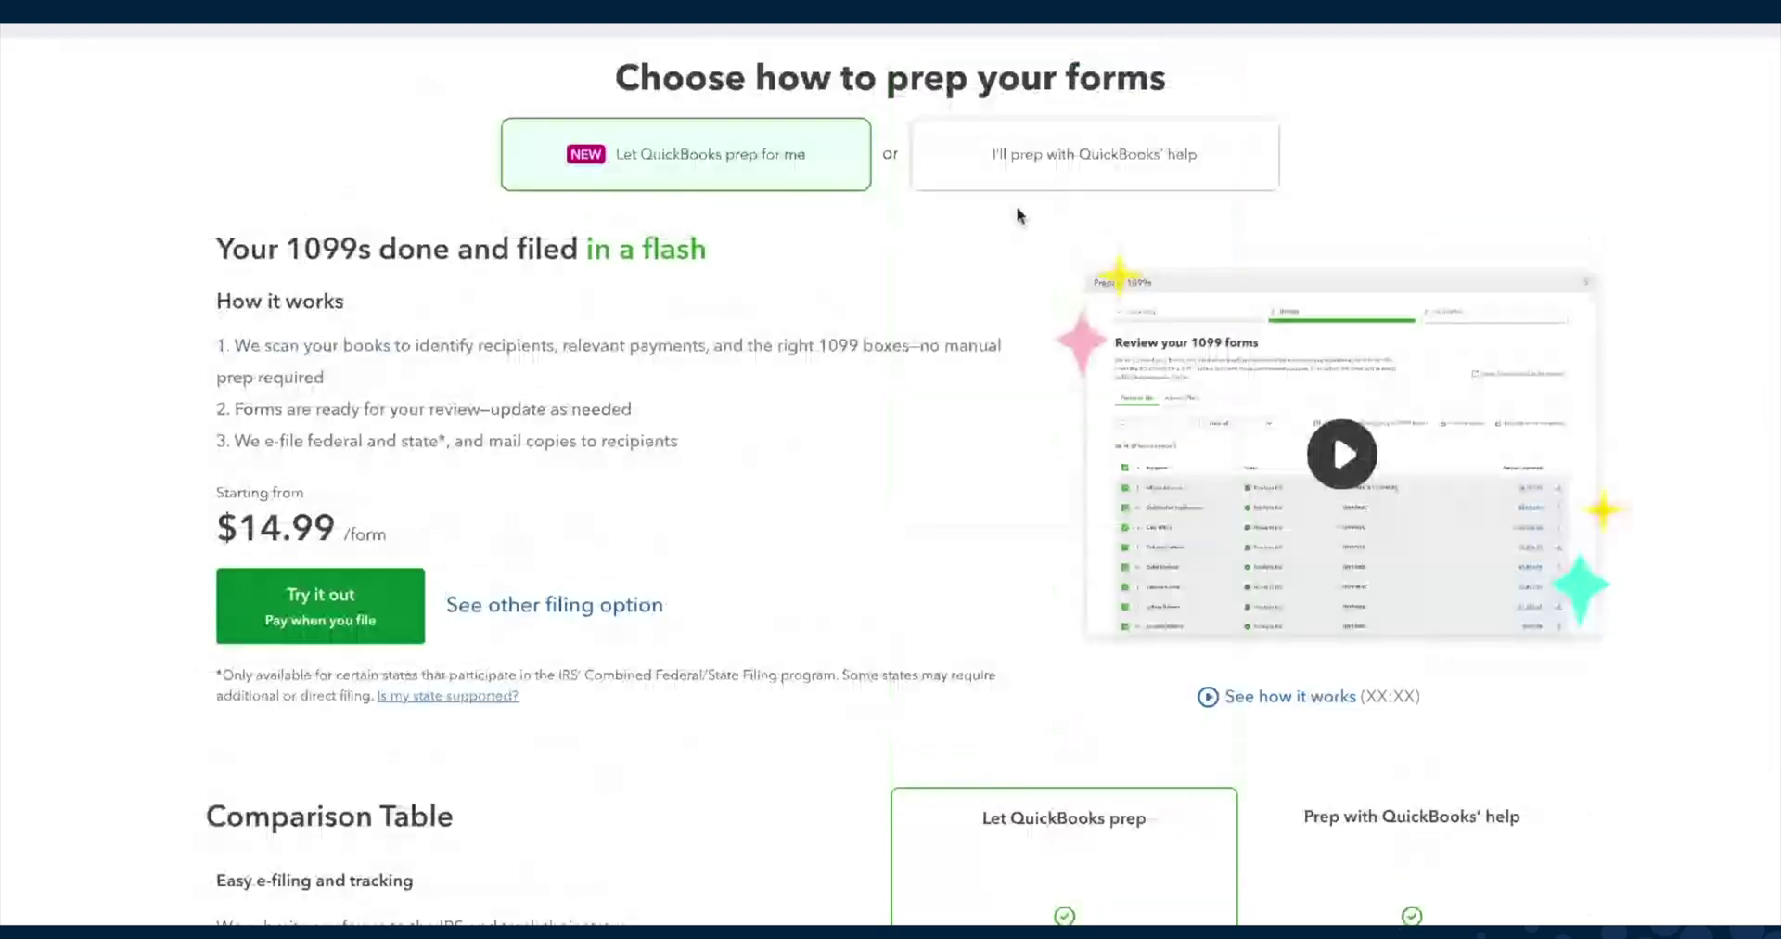
{"action": "left_click", "coordinate": [1021, 172]}
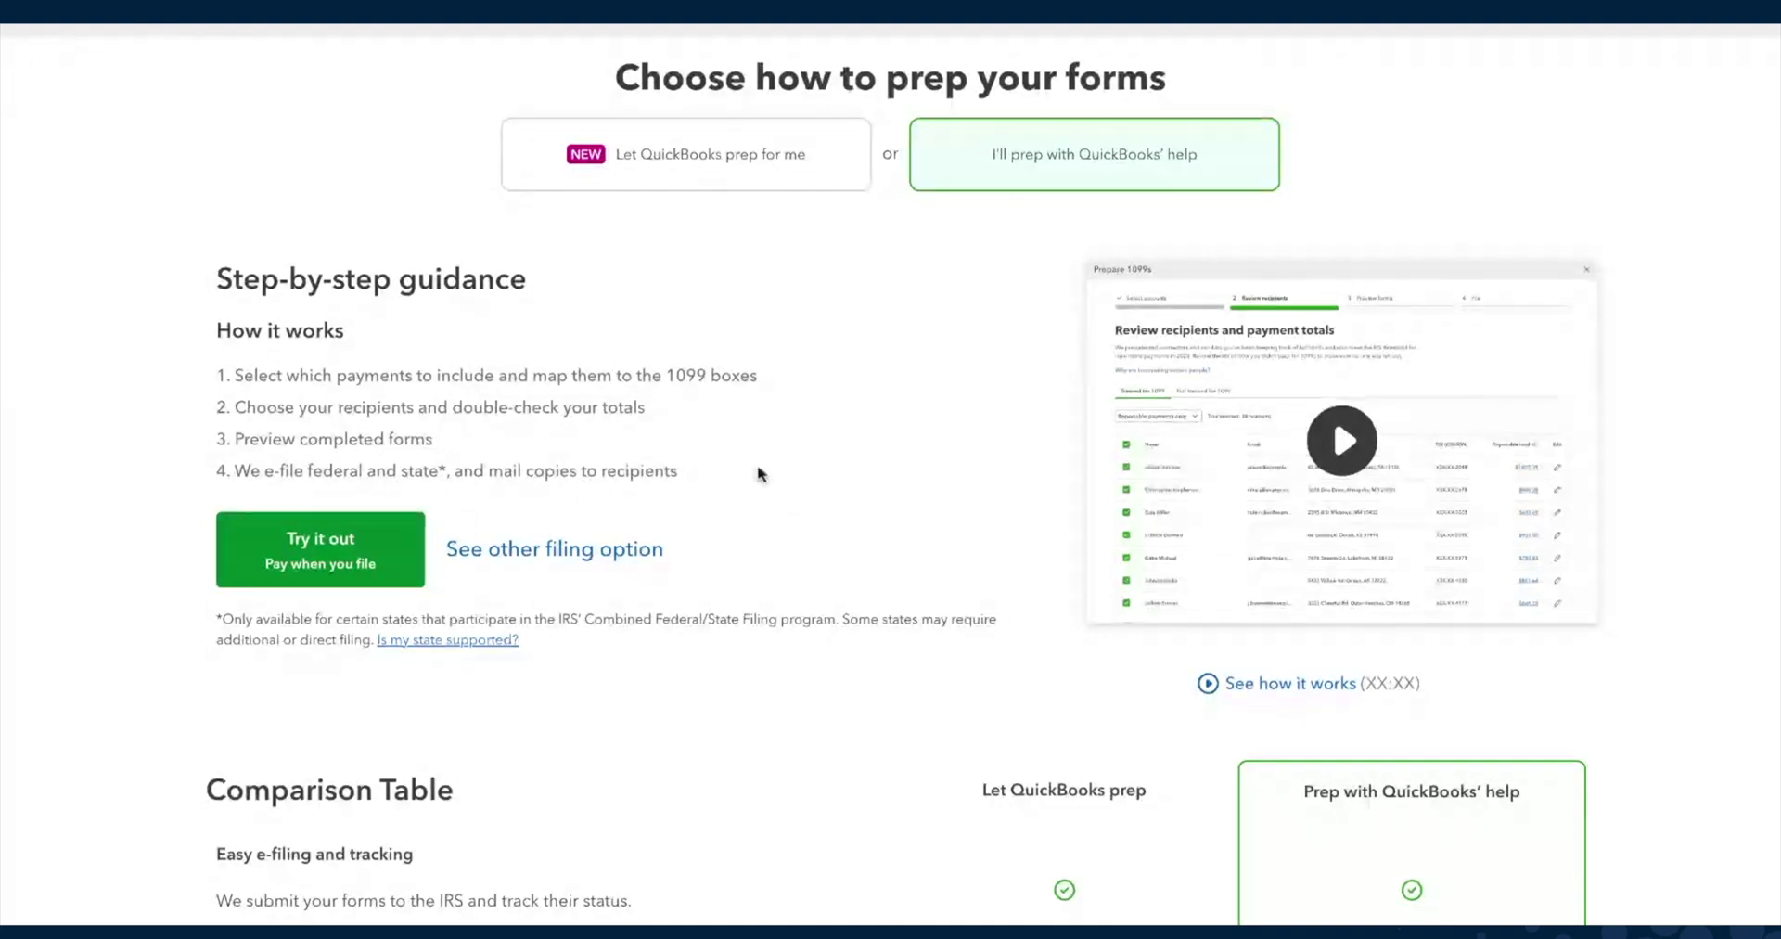
{"action": "left_click", "coordinate": [699, 154]}
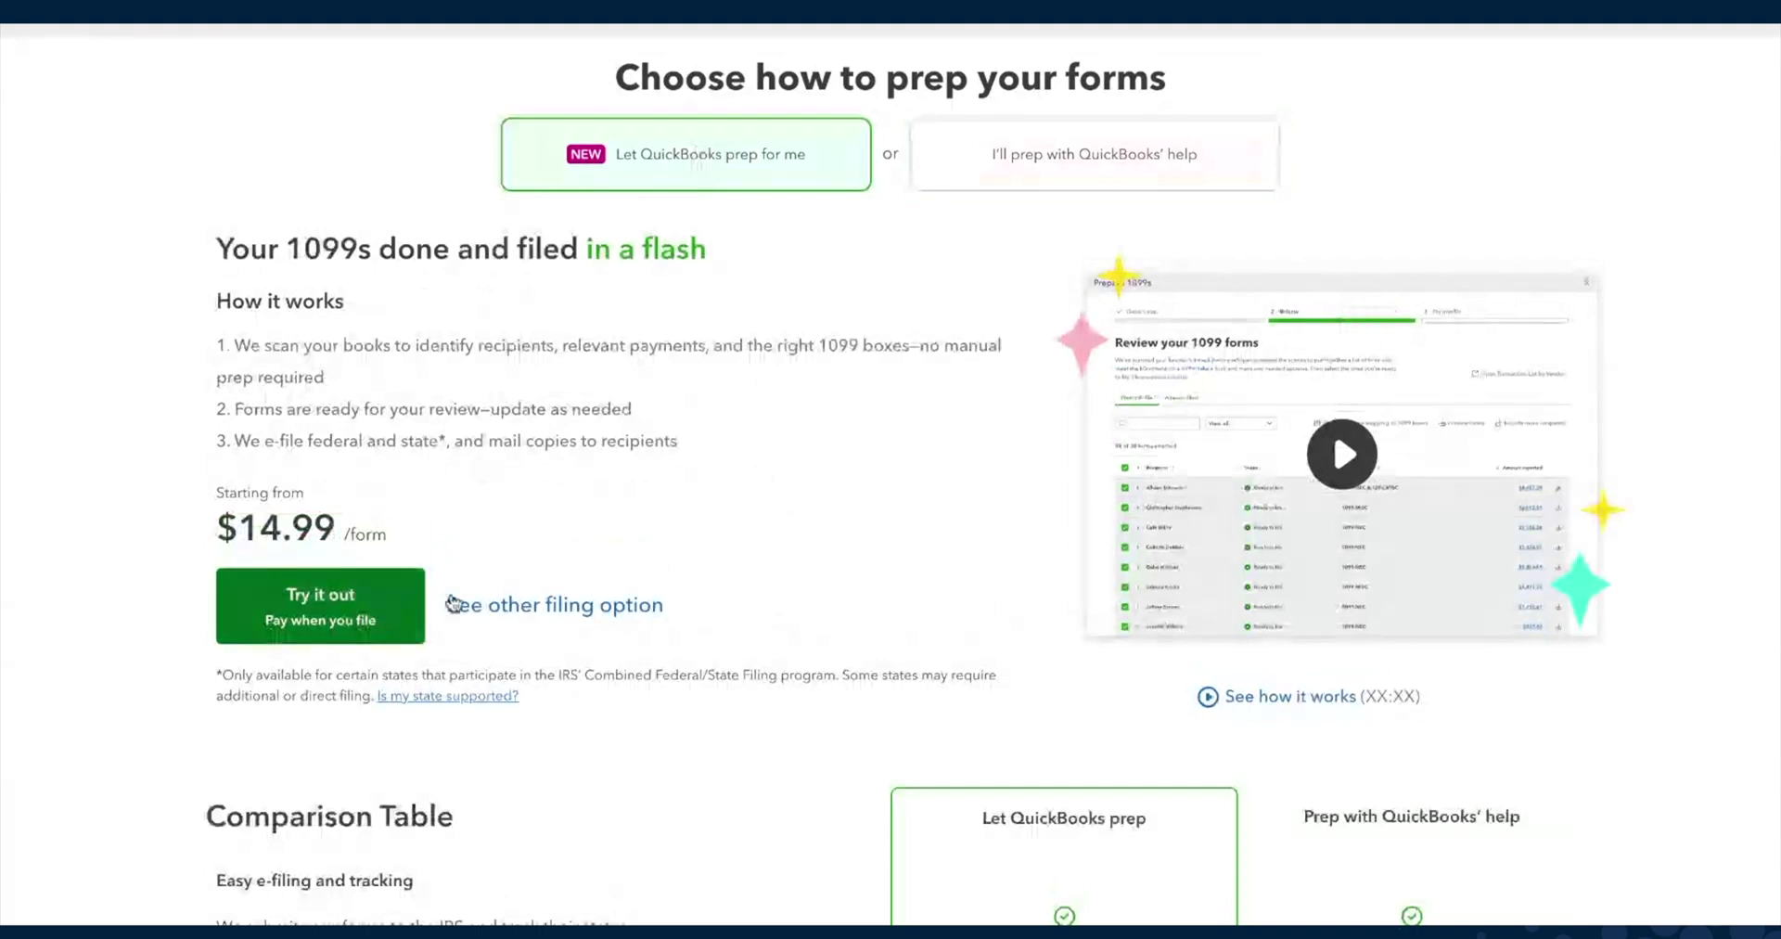
{"action": "left_click", "coordinate": [280, 608]}
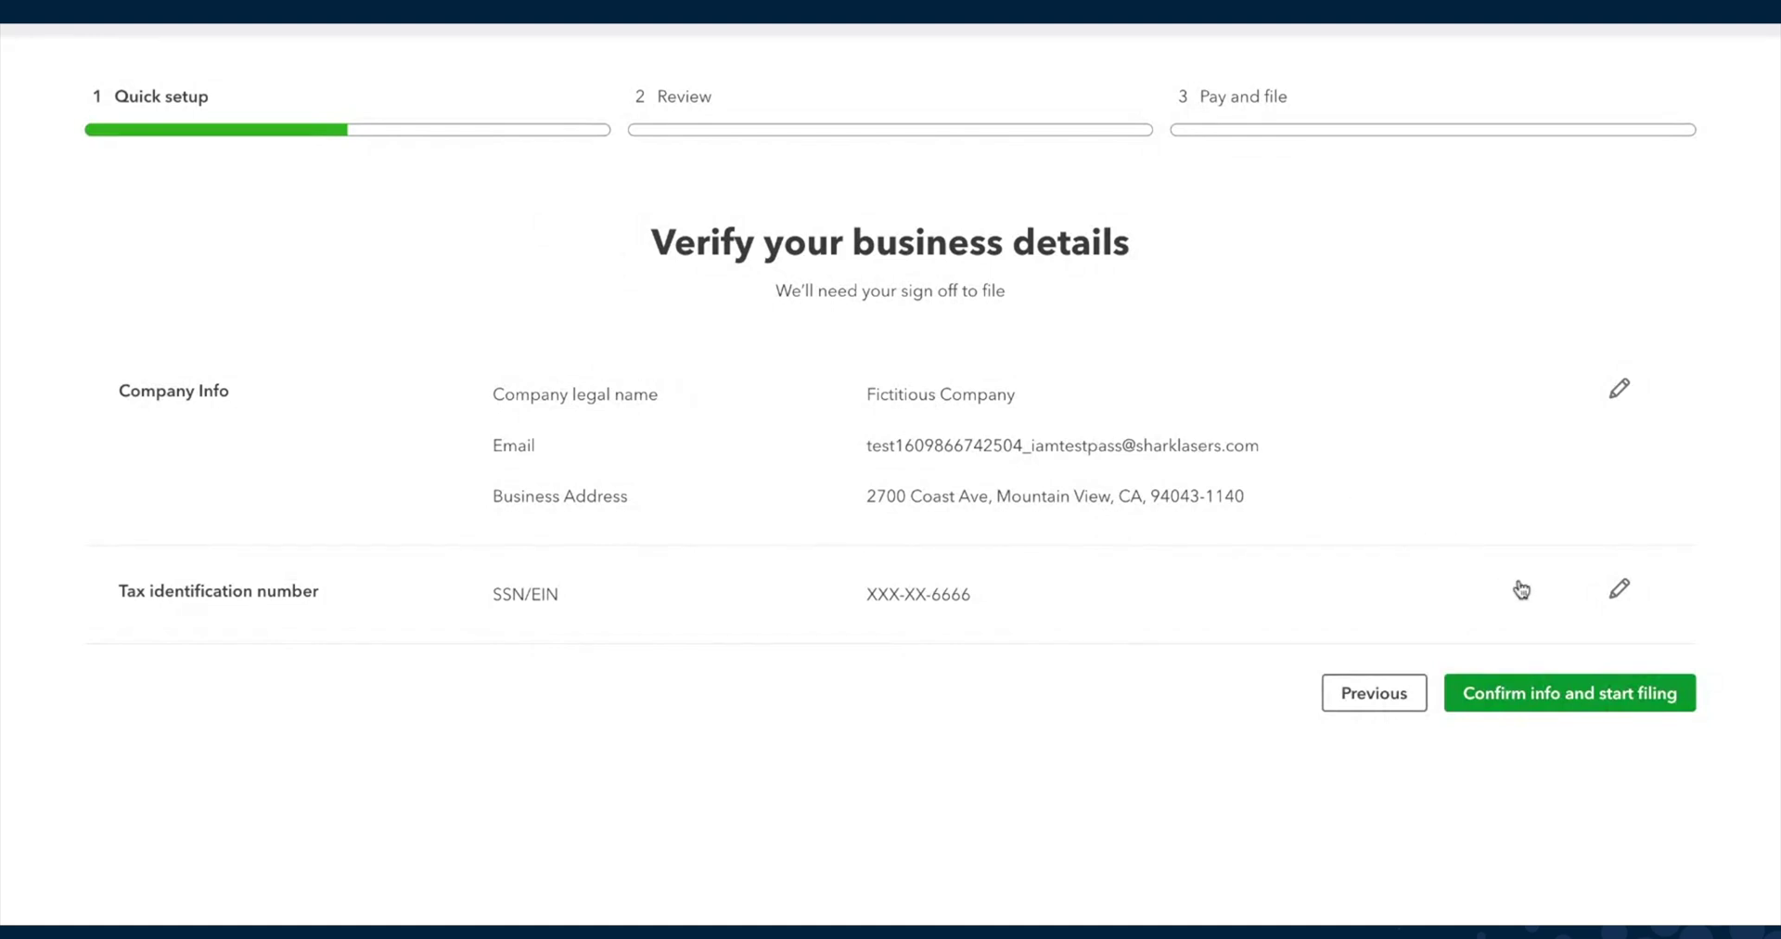
Step: Confirm the business details and view the two generated 1099-NEC forms
{"action": "left_click", "coordinate": [1544, 696]}
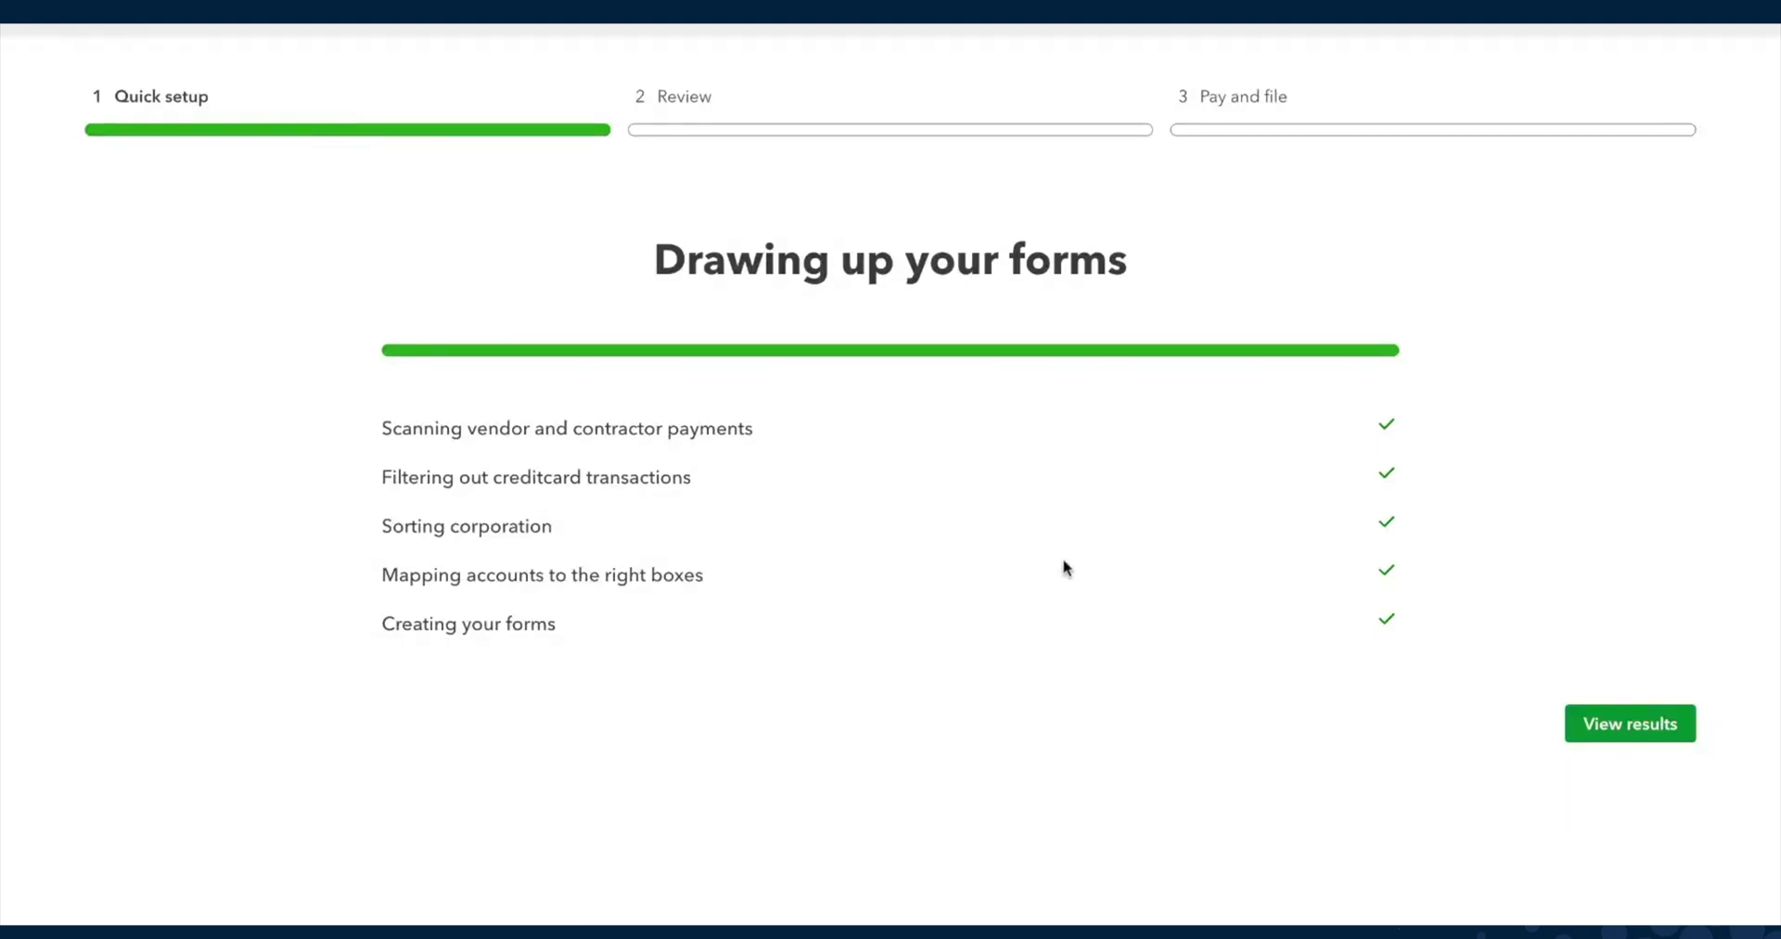
{"action": "left_click", "coordinate": [1592, 732]}
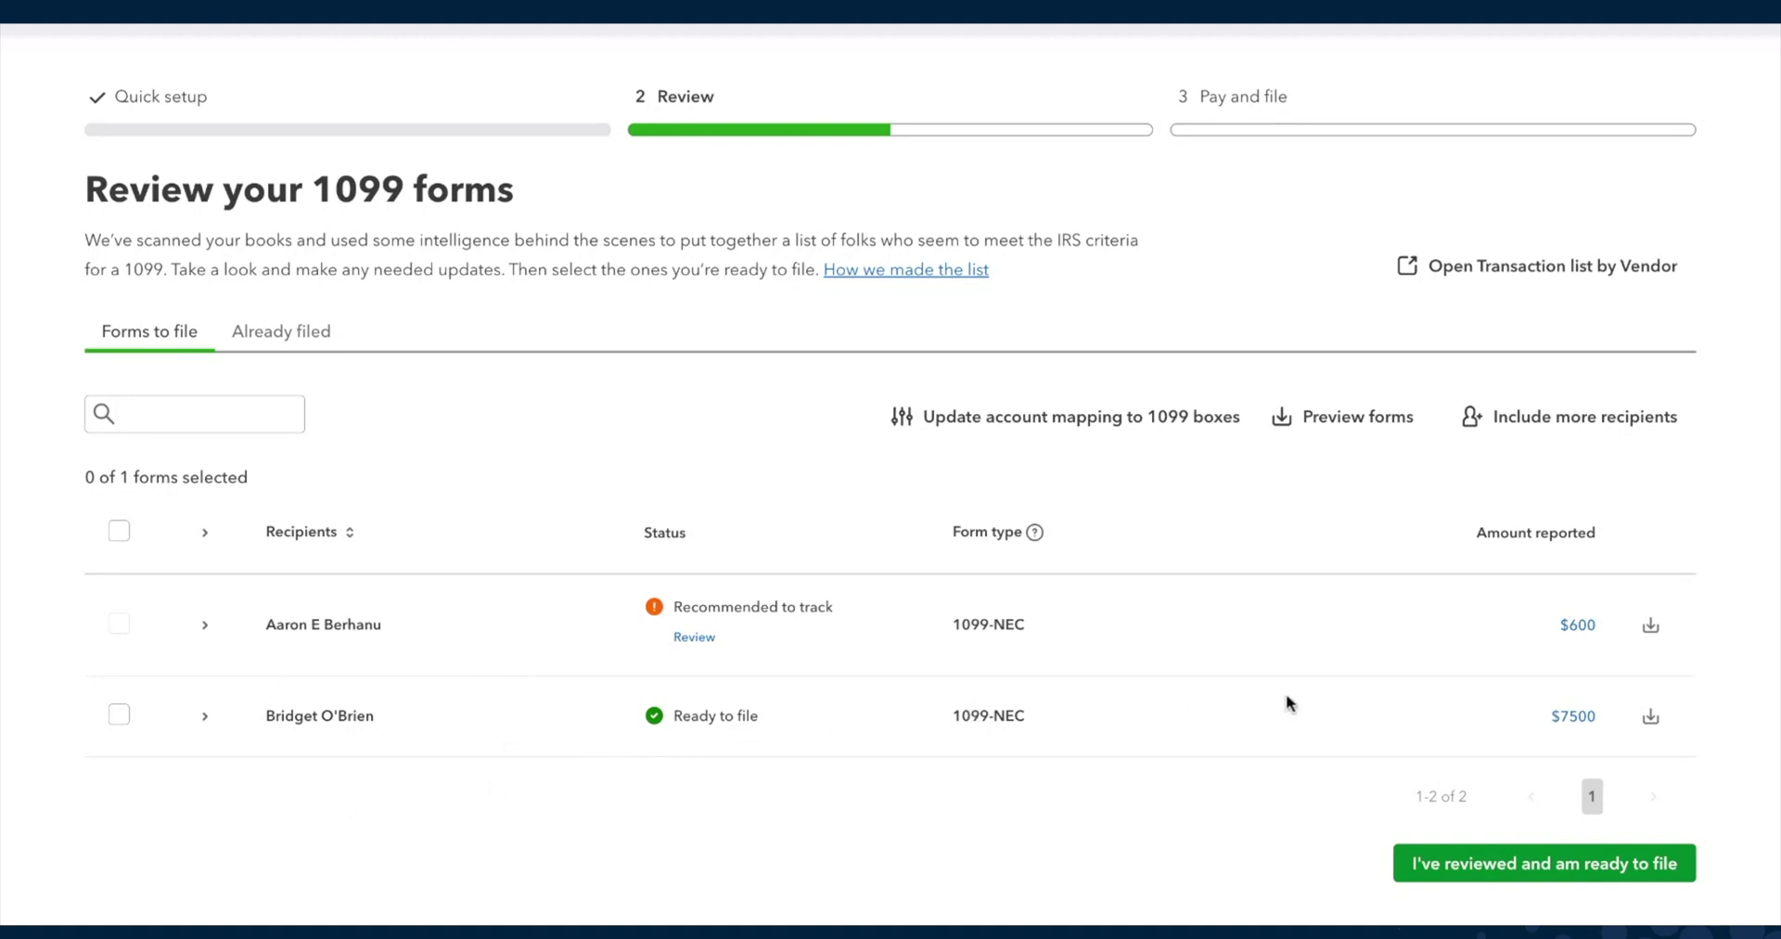
Step: Inspect the Contract labor payment behind the $7500 recipient amount, then close the details panel
{"action": "left_click", "coordinate": [1570, 717]}
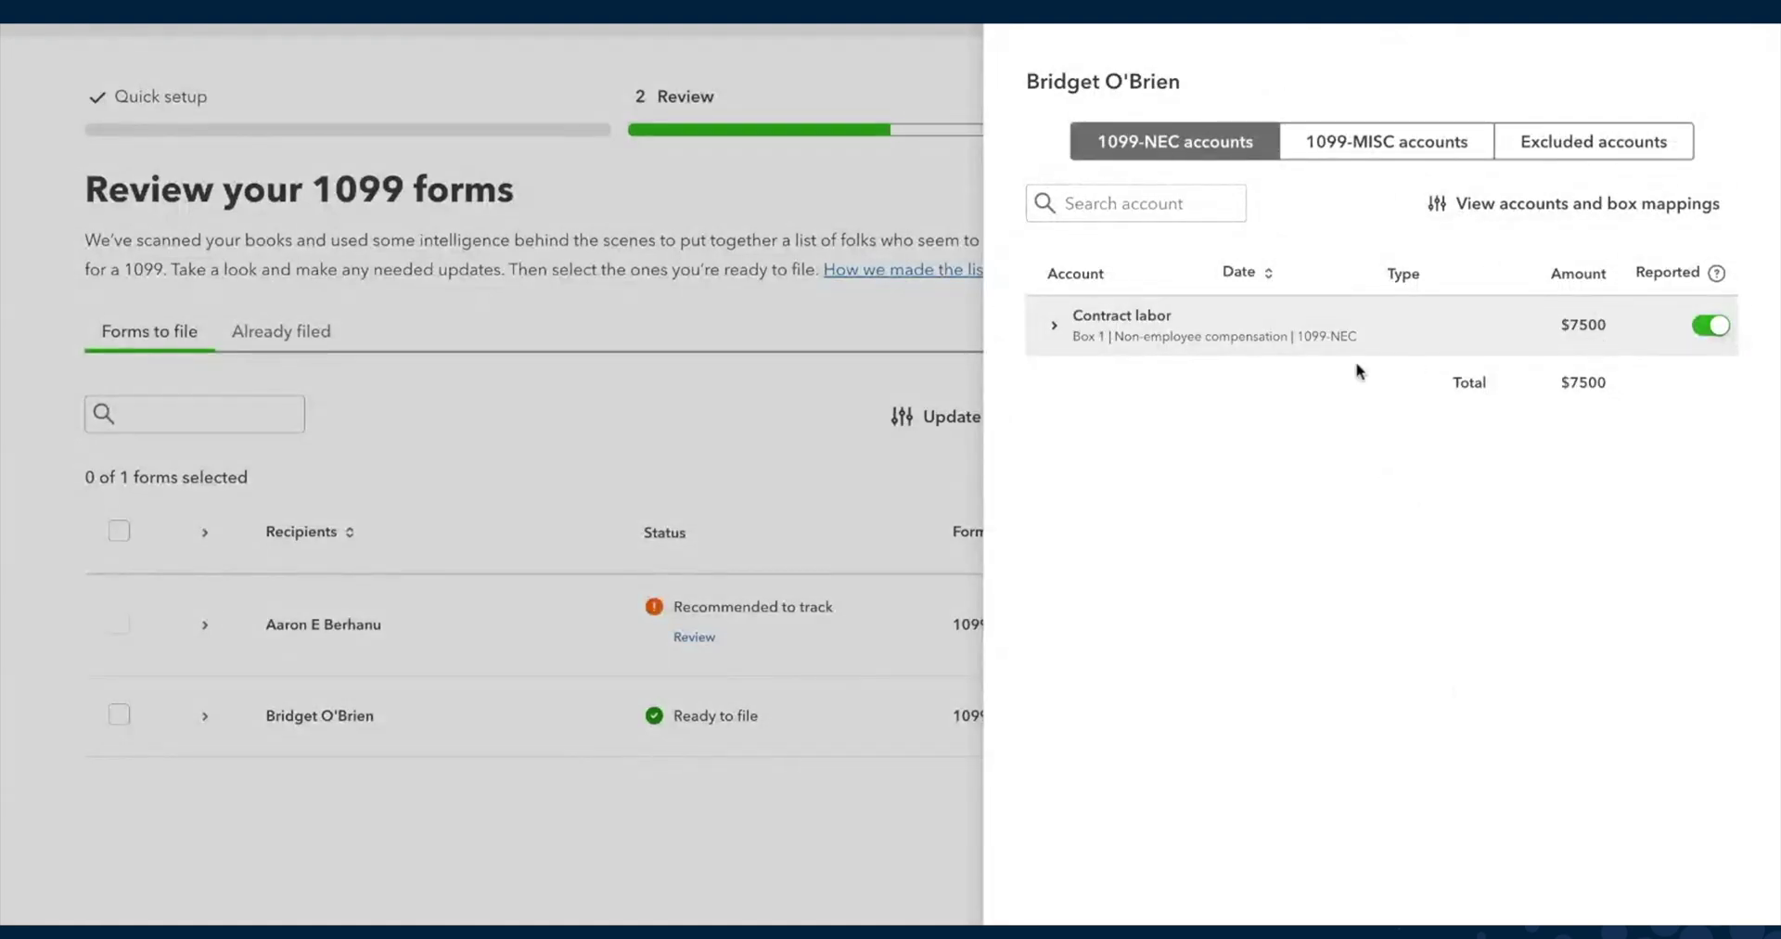
{"action": "left_click", "coordinate": [1054, 324]}
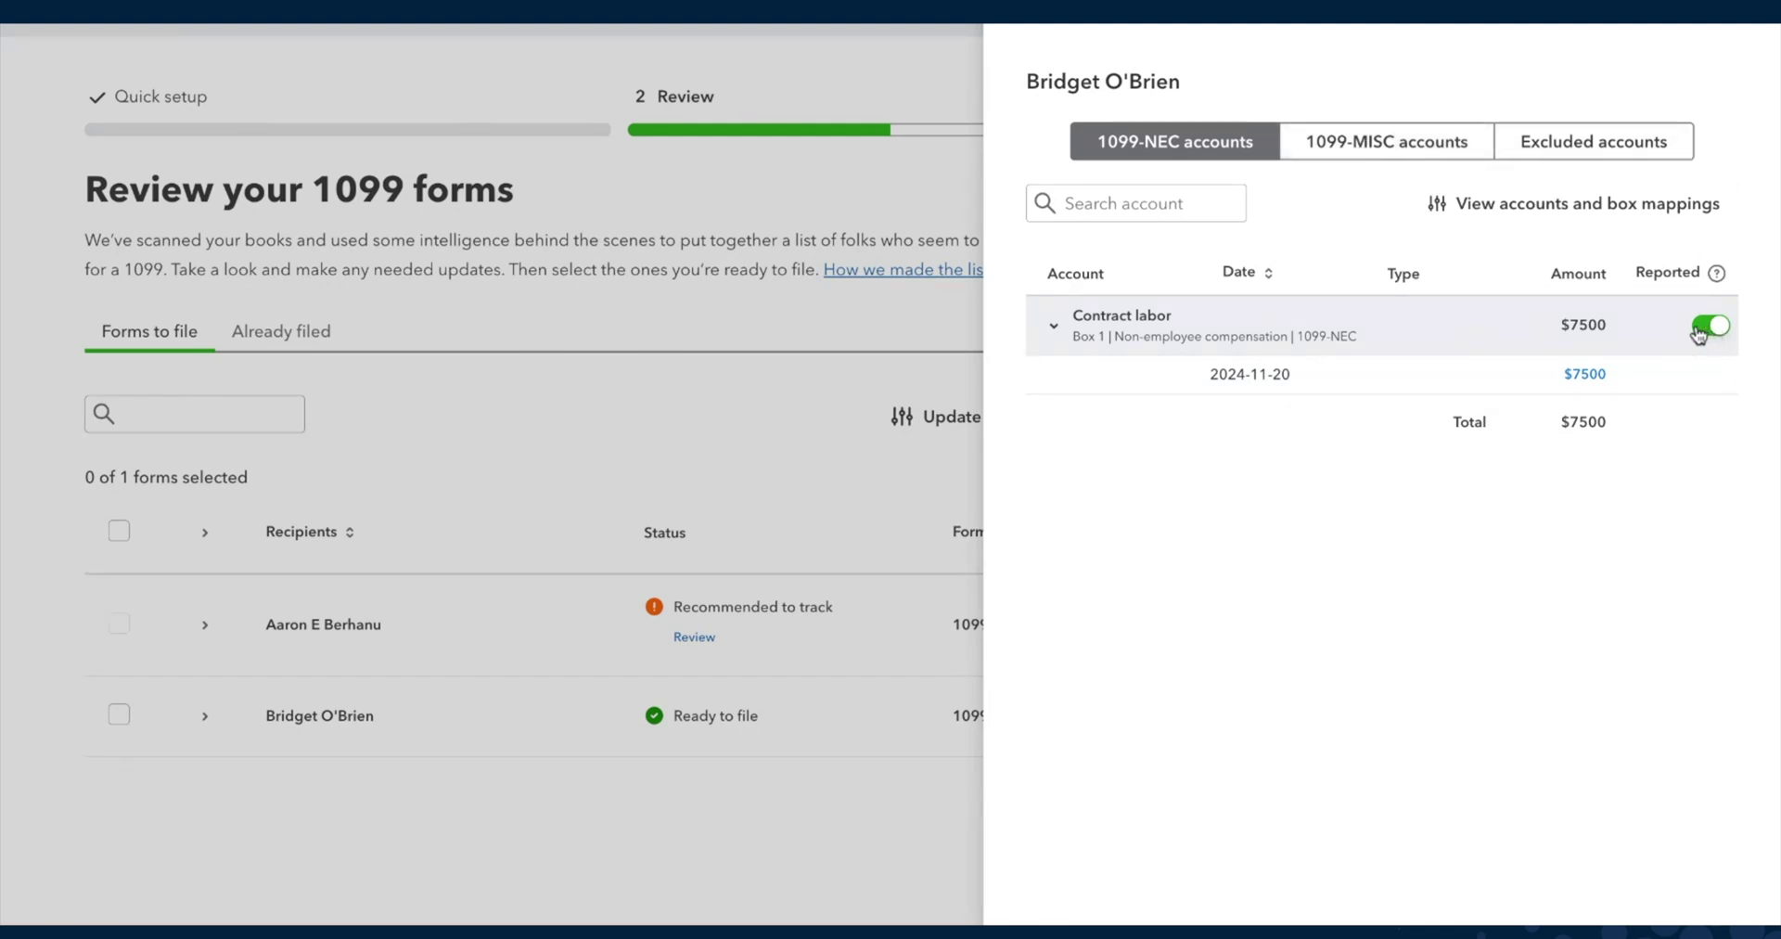
{"action": "left_click", "coordinate": [1750, 44]}
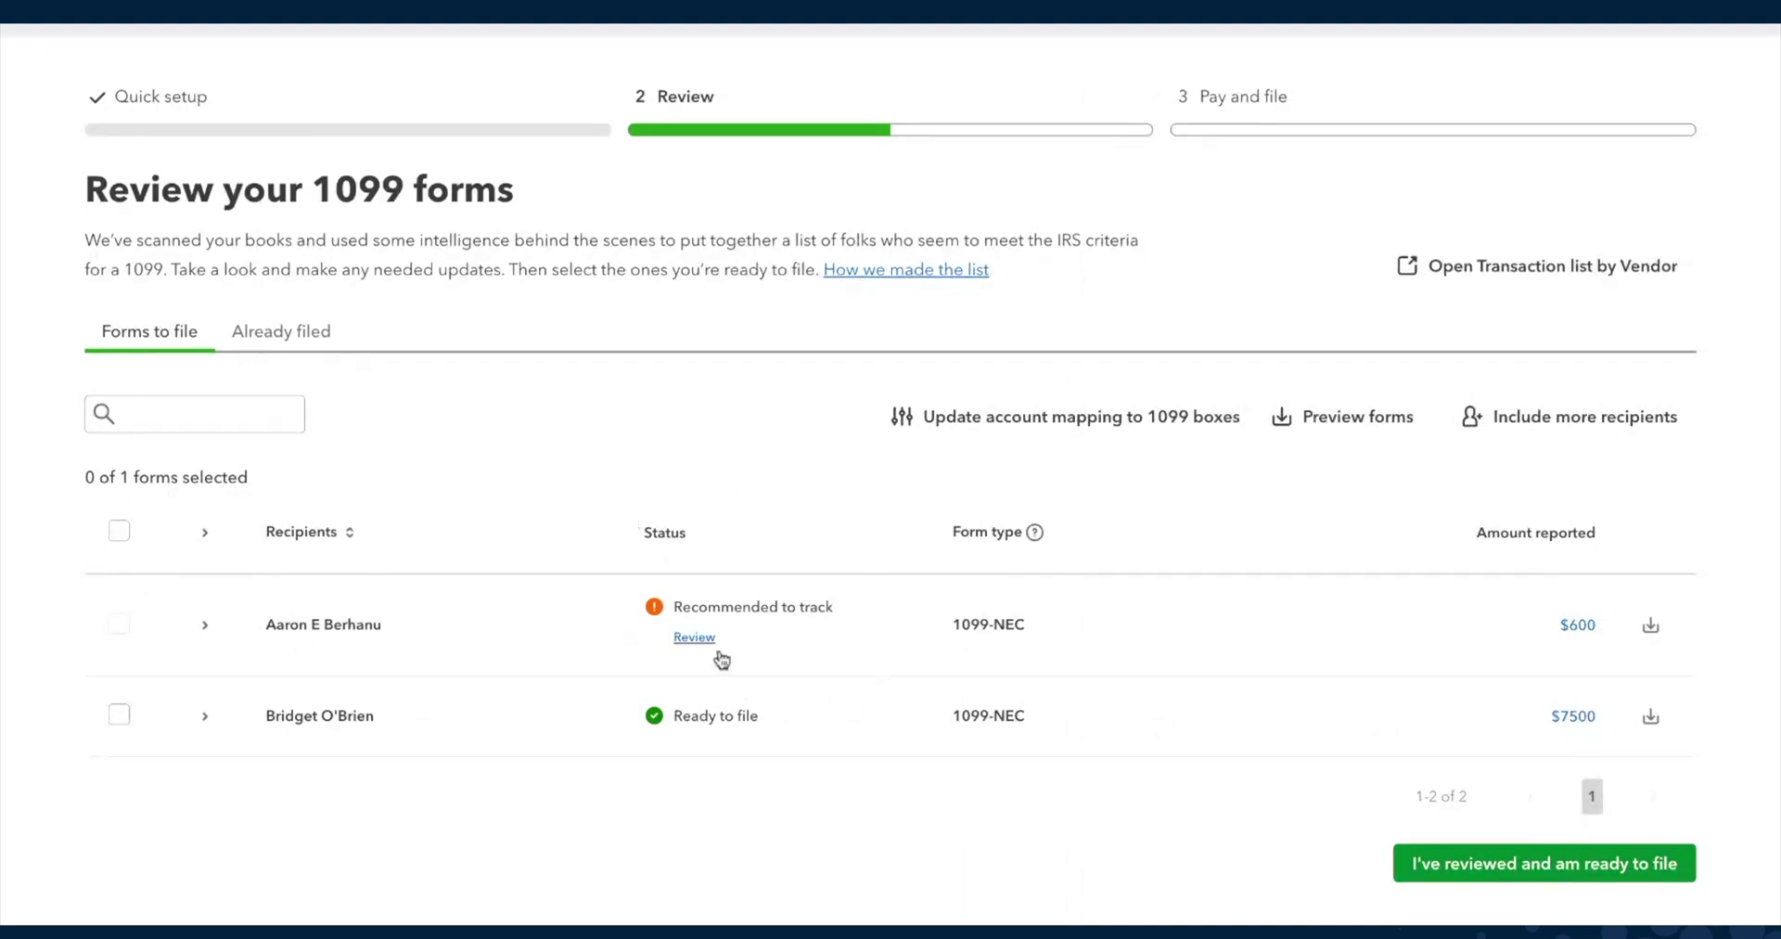
Step: Track the $600 recommended recipient for 1099 and review its Contract labor payments
{"action": "left_click", "coordinate": [691, 637]}
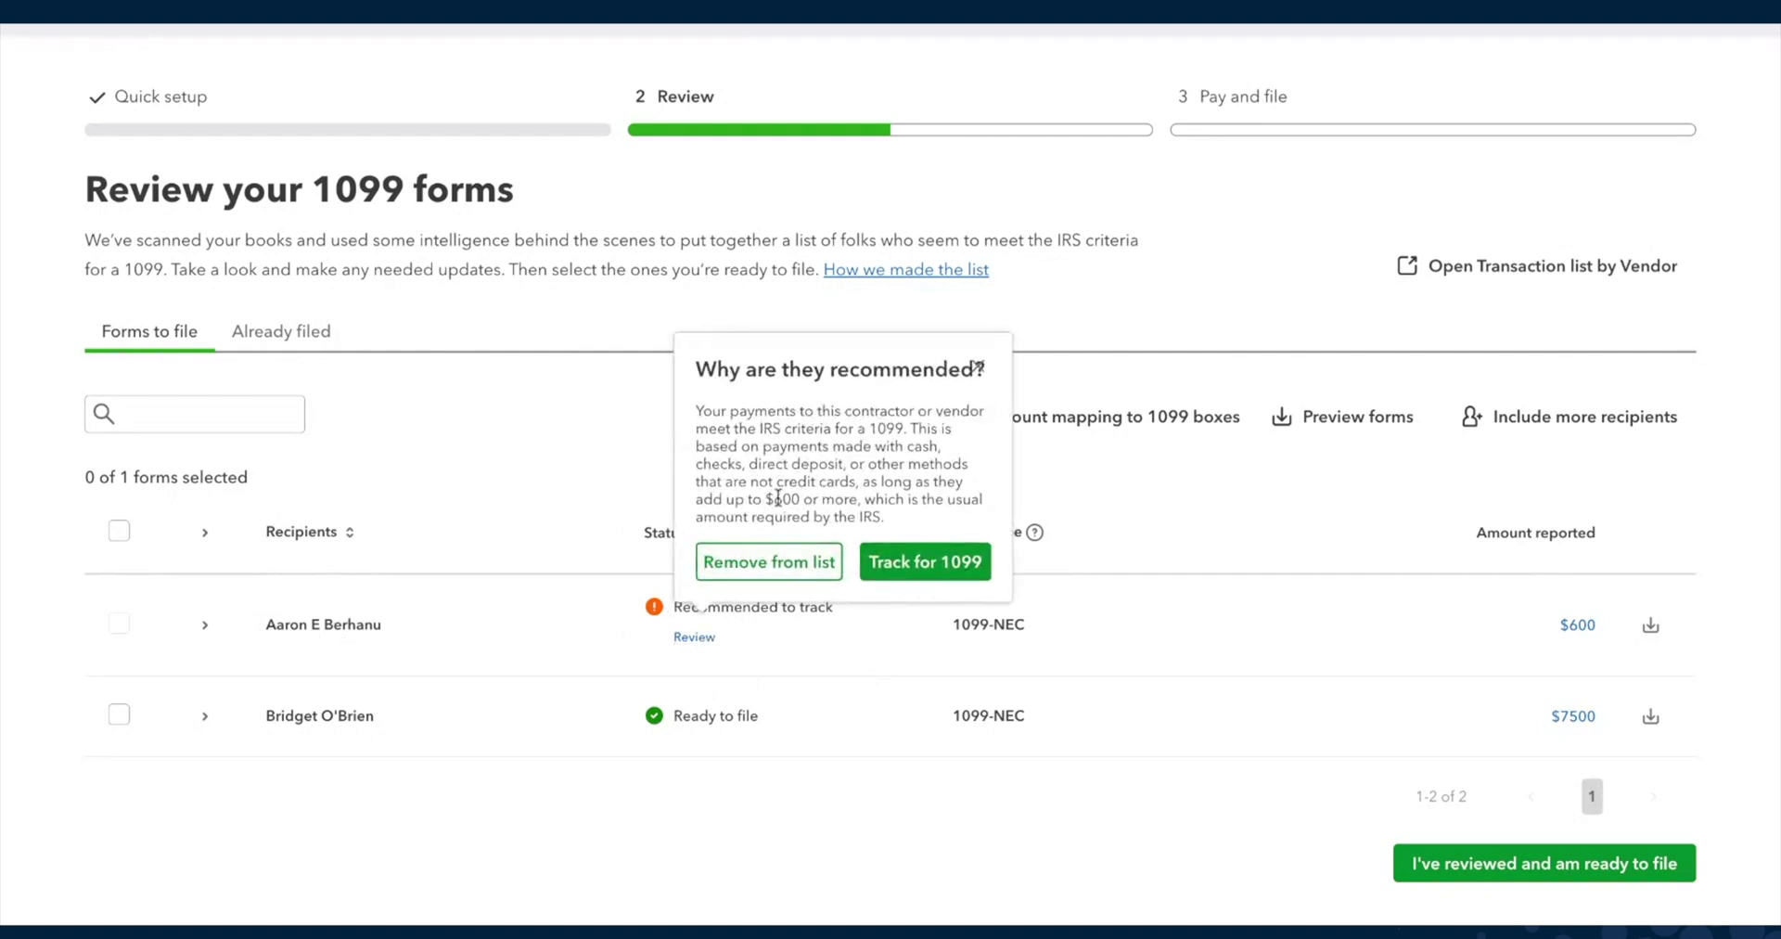
{"action": "left_click", "coordinate": [921, 562]}
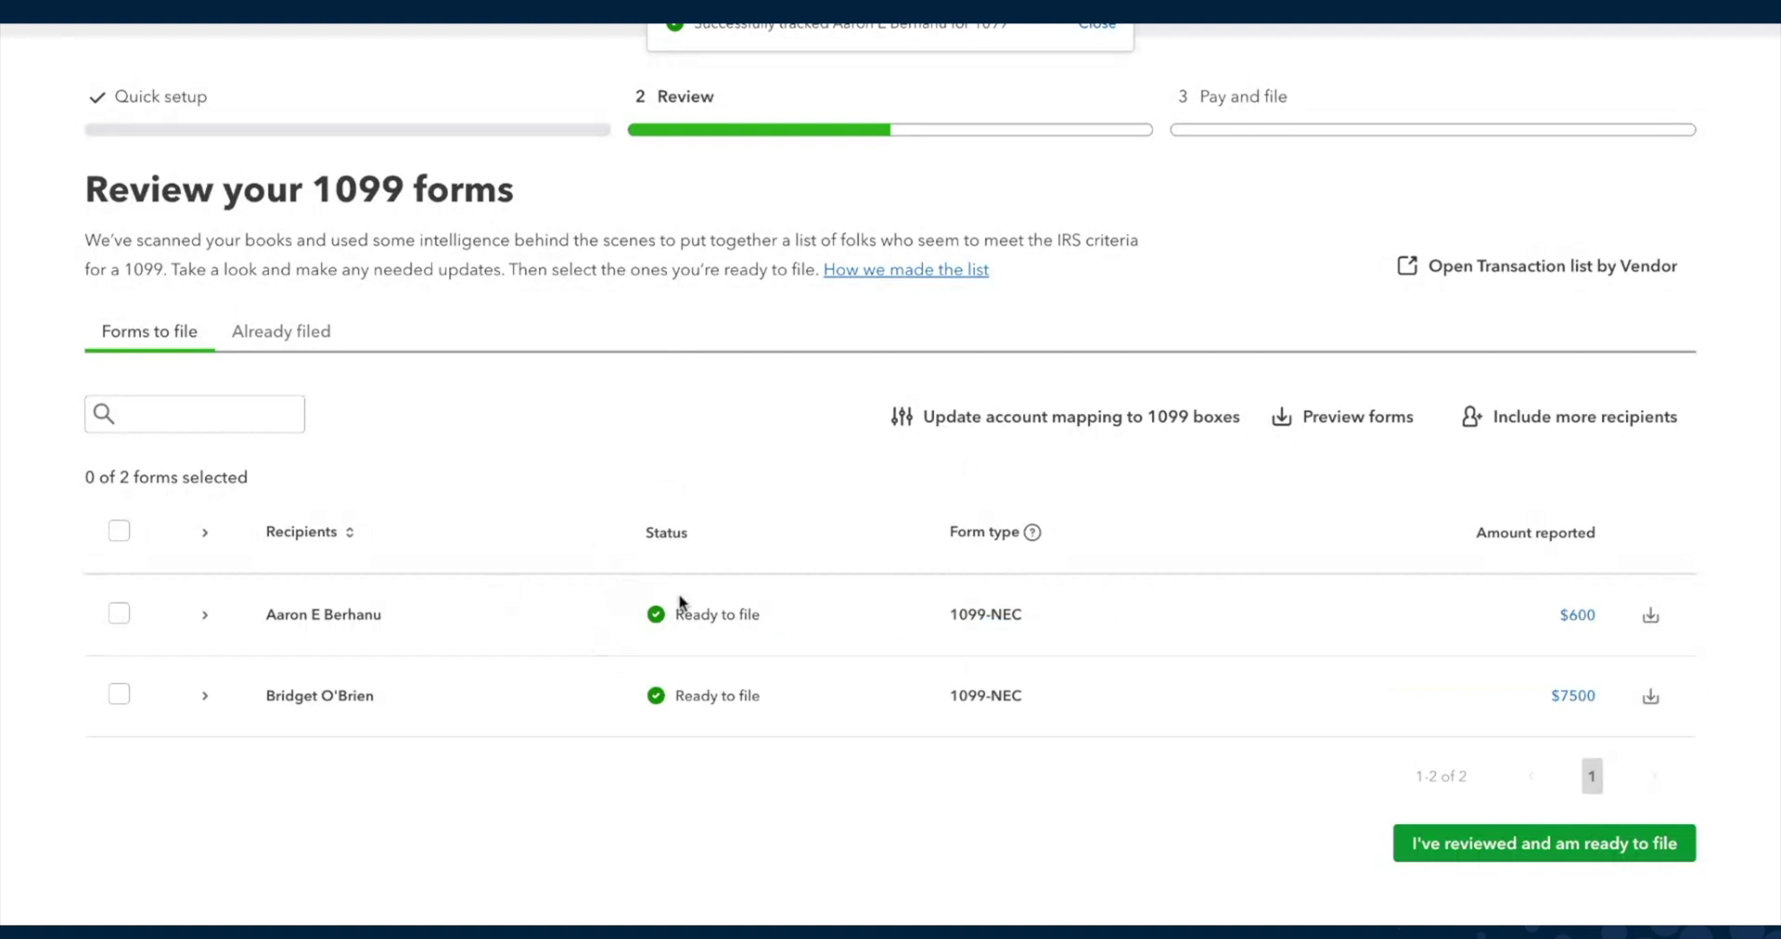
{"action": "left_click", "coordinate": [1574, 695]}
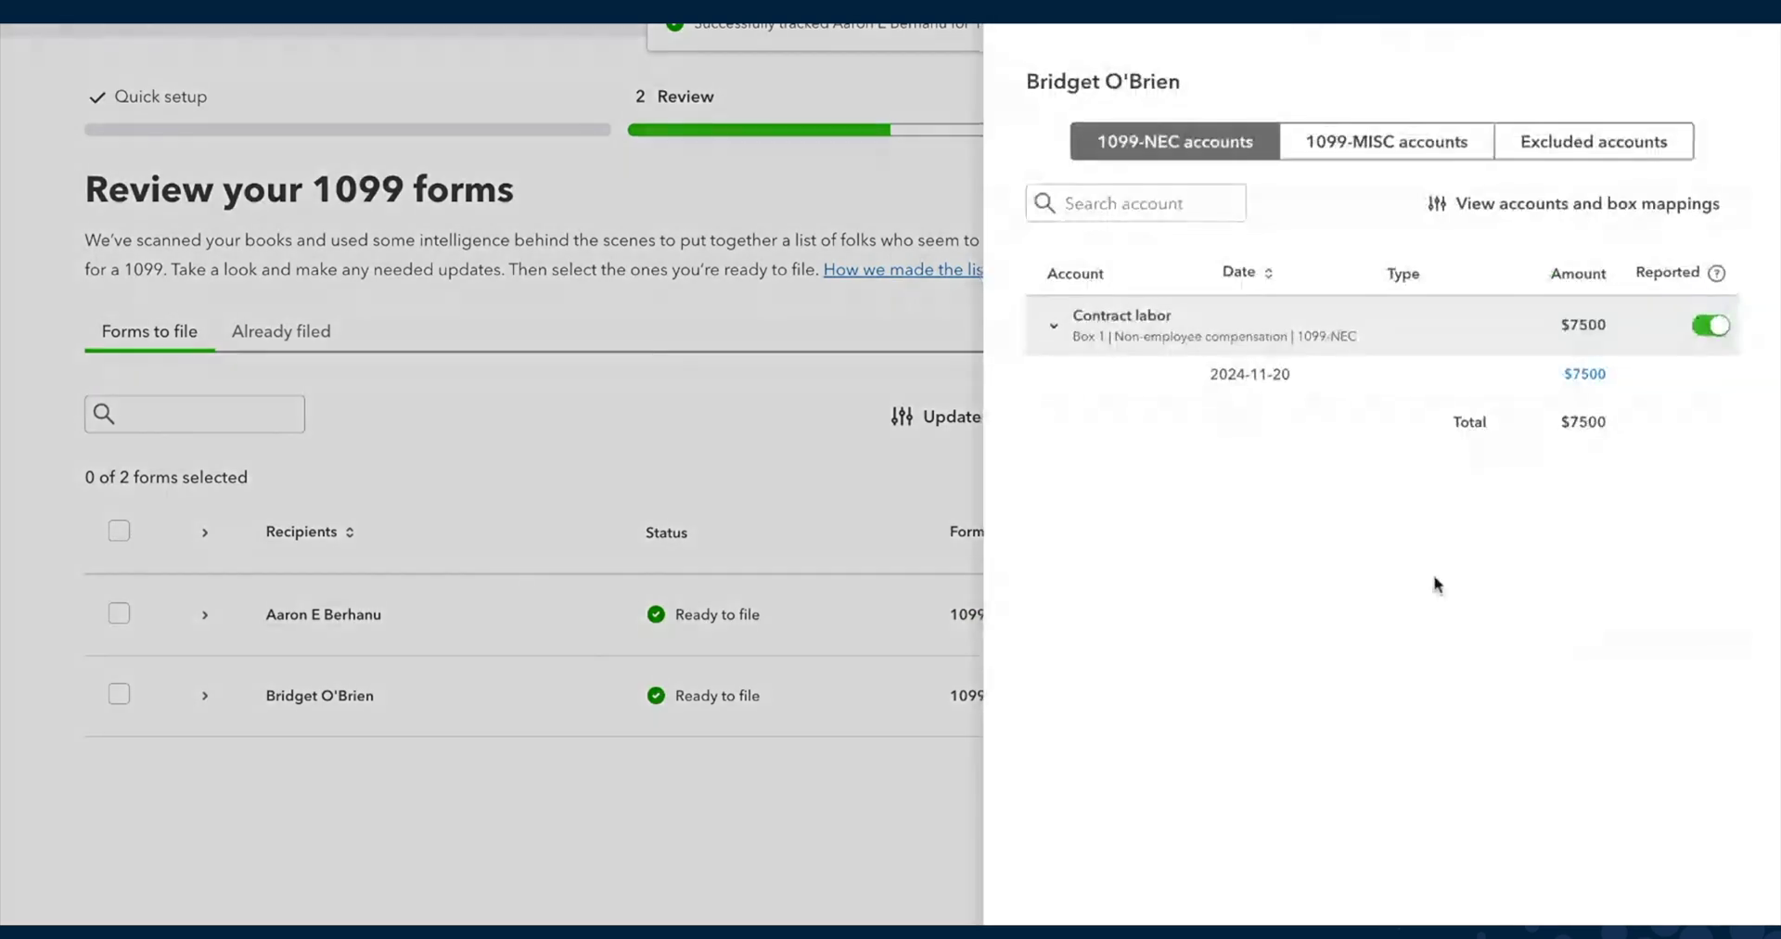
{"action": "left_click", "coordinate": [1054, 330]}
{"action": "left_click", "coordinate": [1053, 330]}
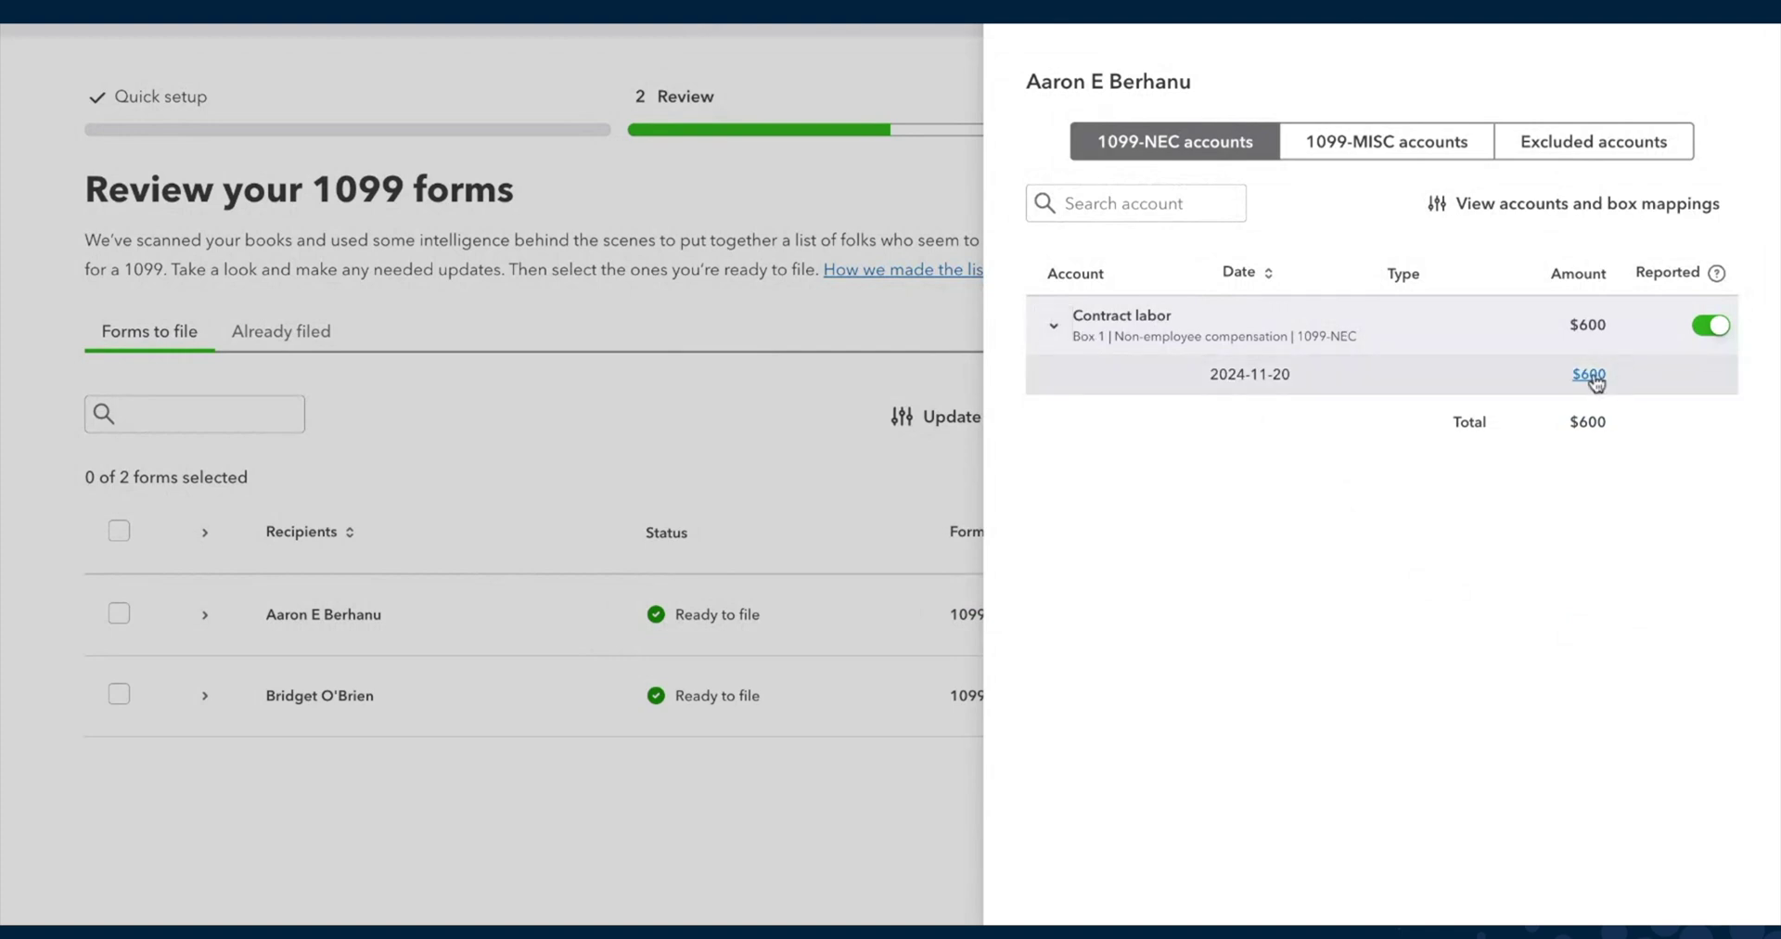
{"action": "left_click", "coordinate": [1742, 27]}
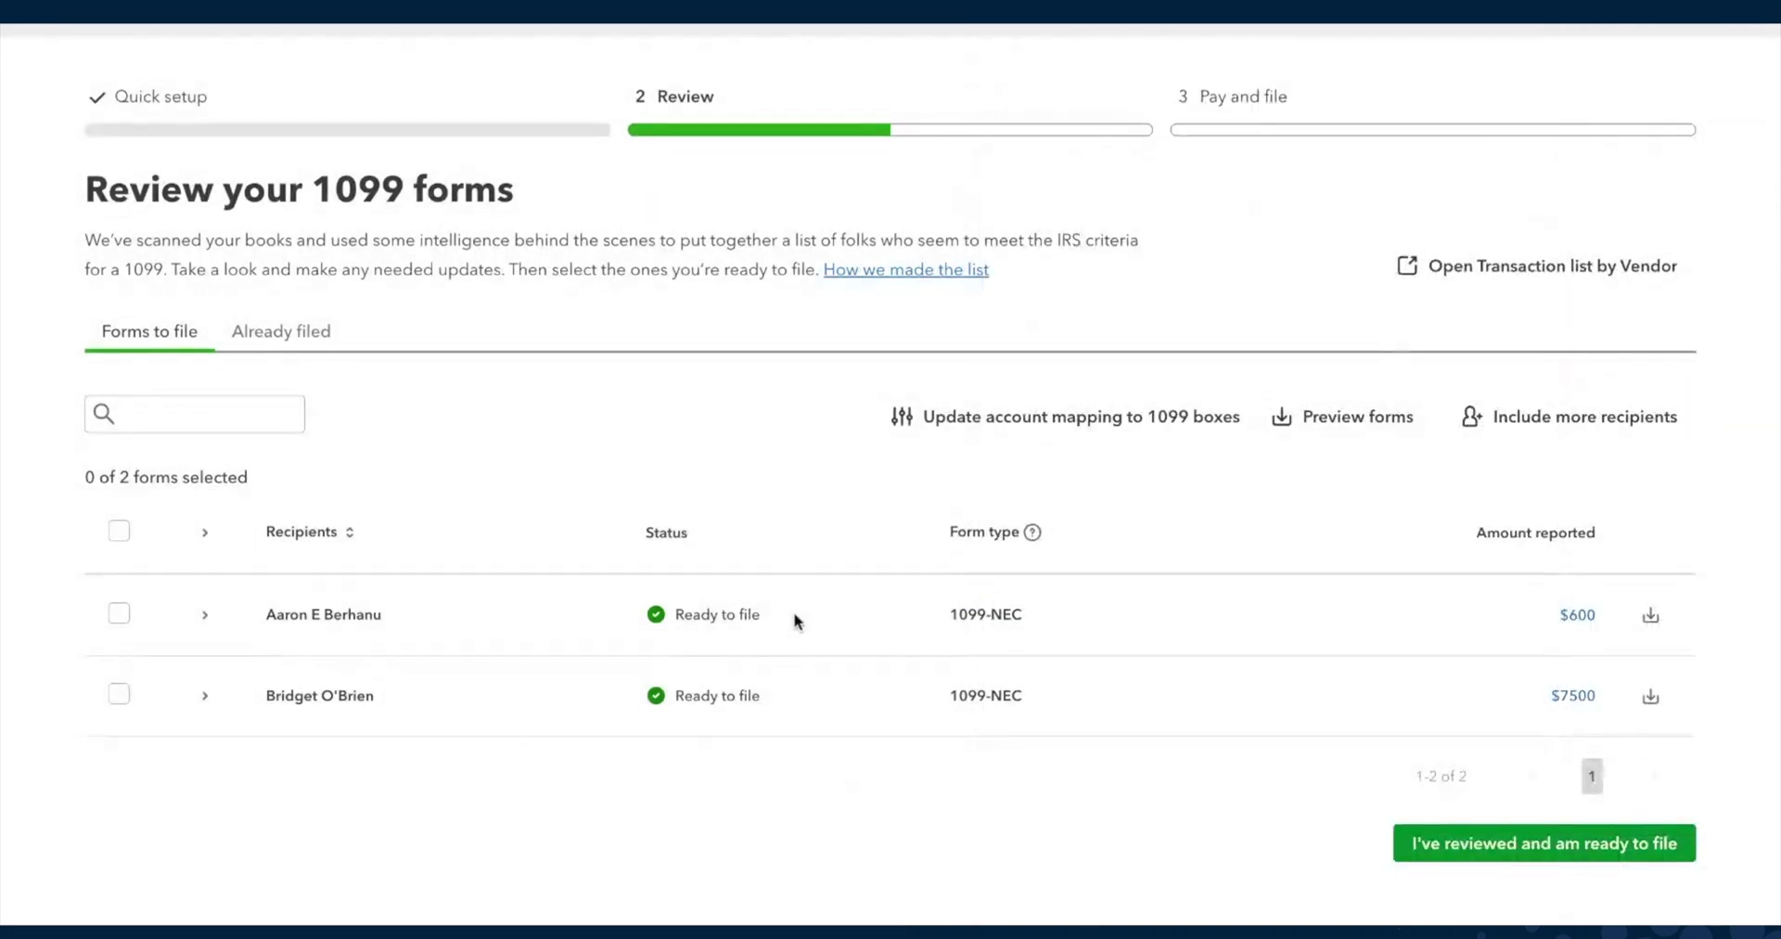
{"action": "left_click", "coordinate": [1540, 429]}
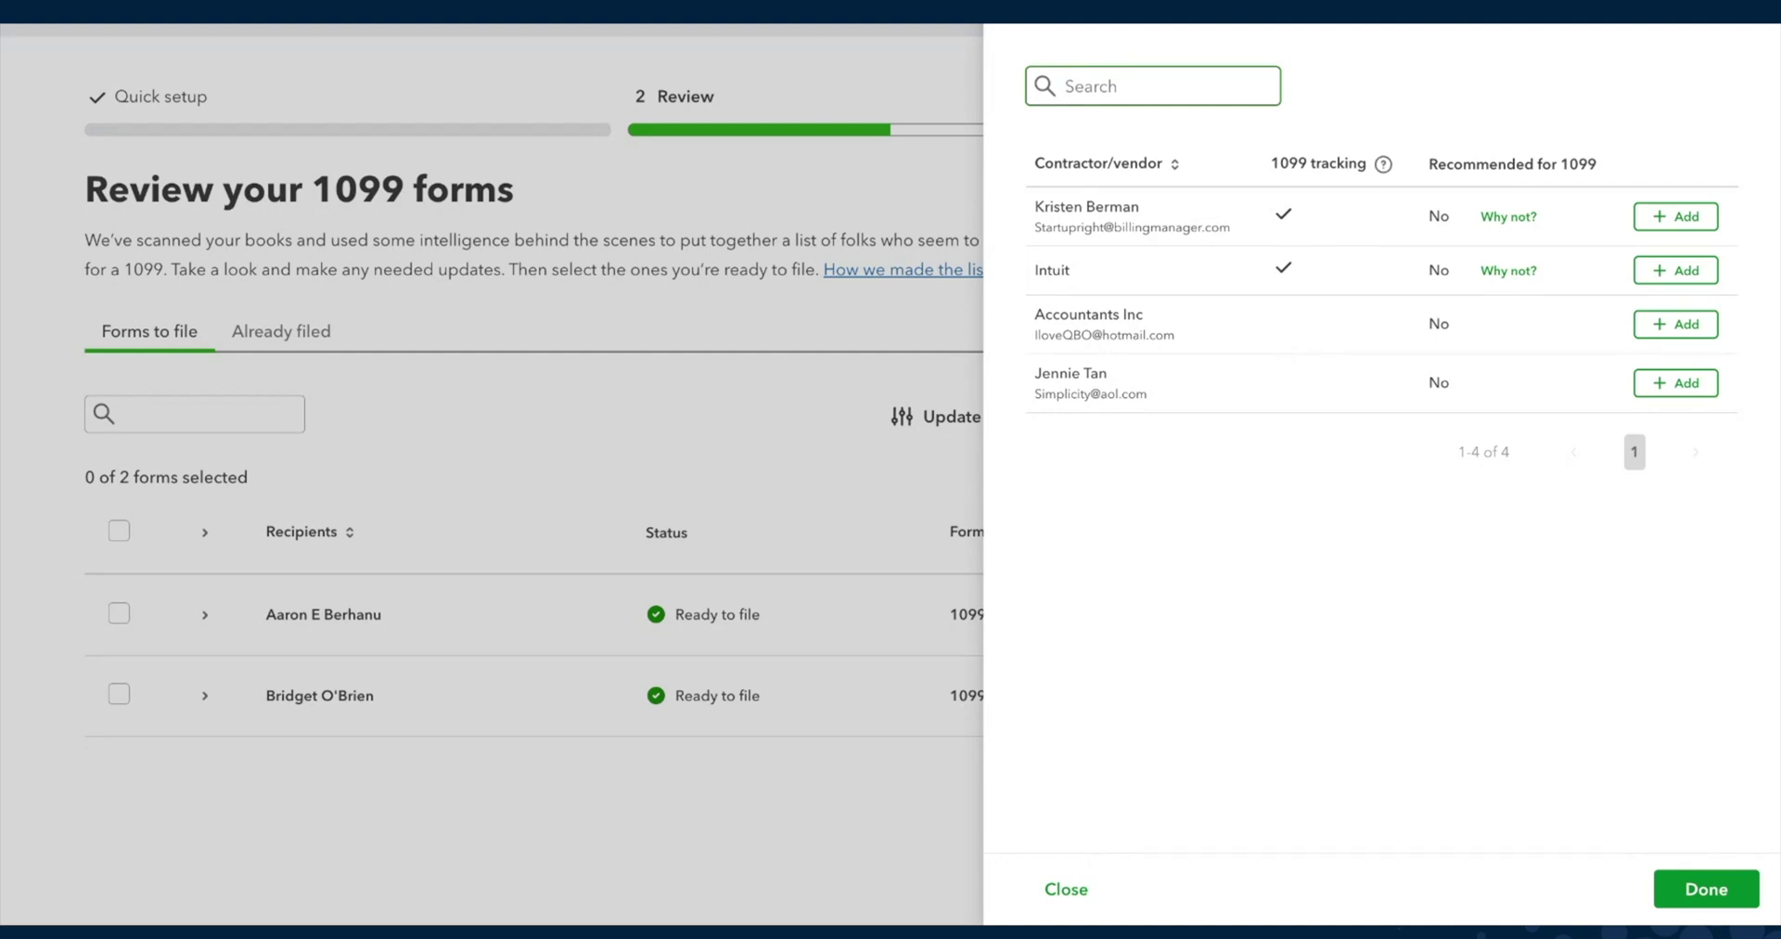
Step: Read why Intuit is not recommended for 1099, then dismiss the explanation
{"action": "left_click_drag", "start_coordinate": [1032, 272], "coordinate": [1094, 279]}
{"action": "left_click", "coordinate": [1501, 272]}
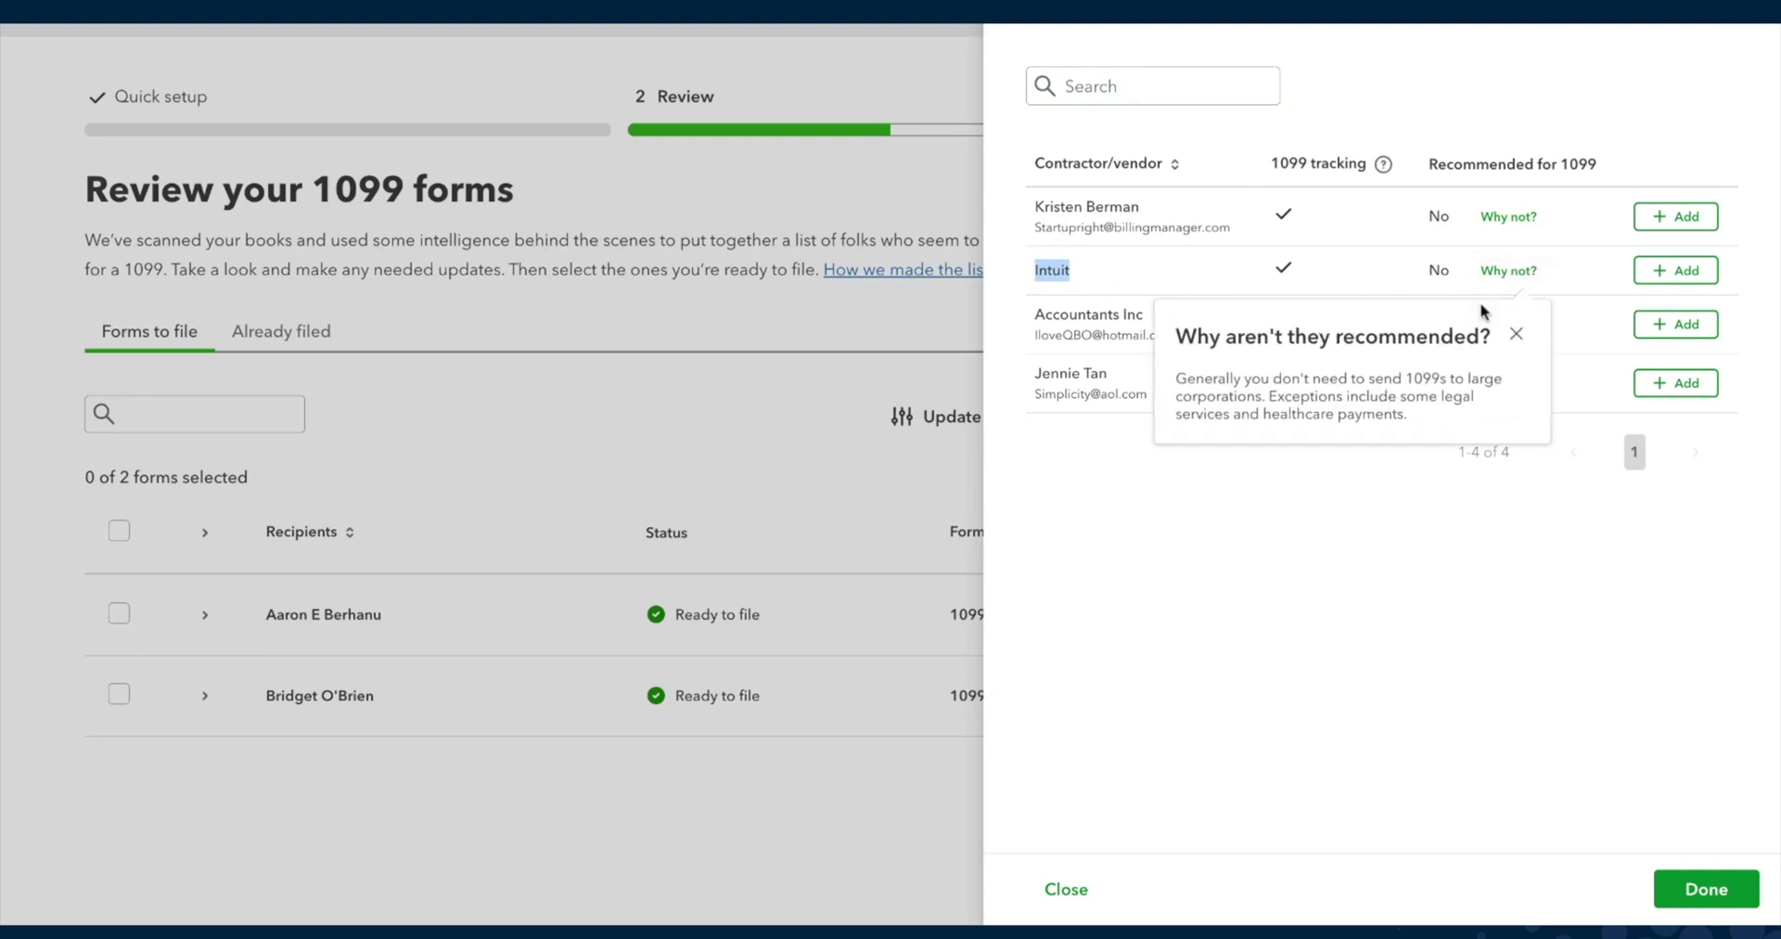
{"action": "left_click_drag", "start_coordinate": [1285, 396], "coordinate": [1474, 396]}
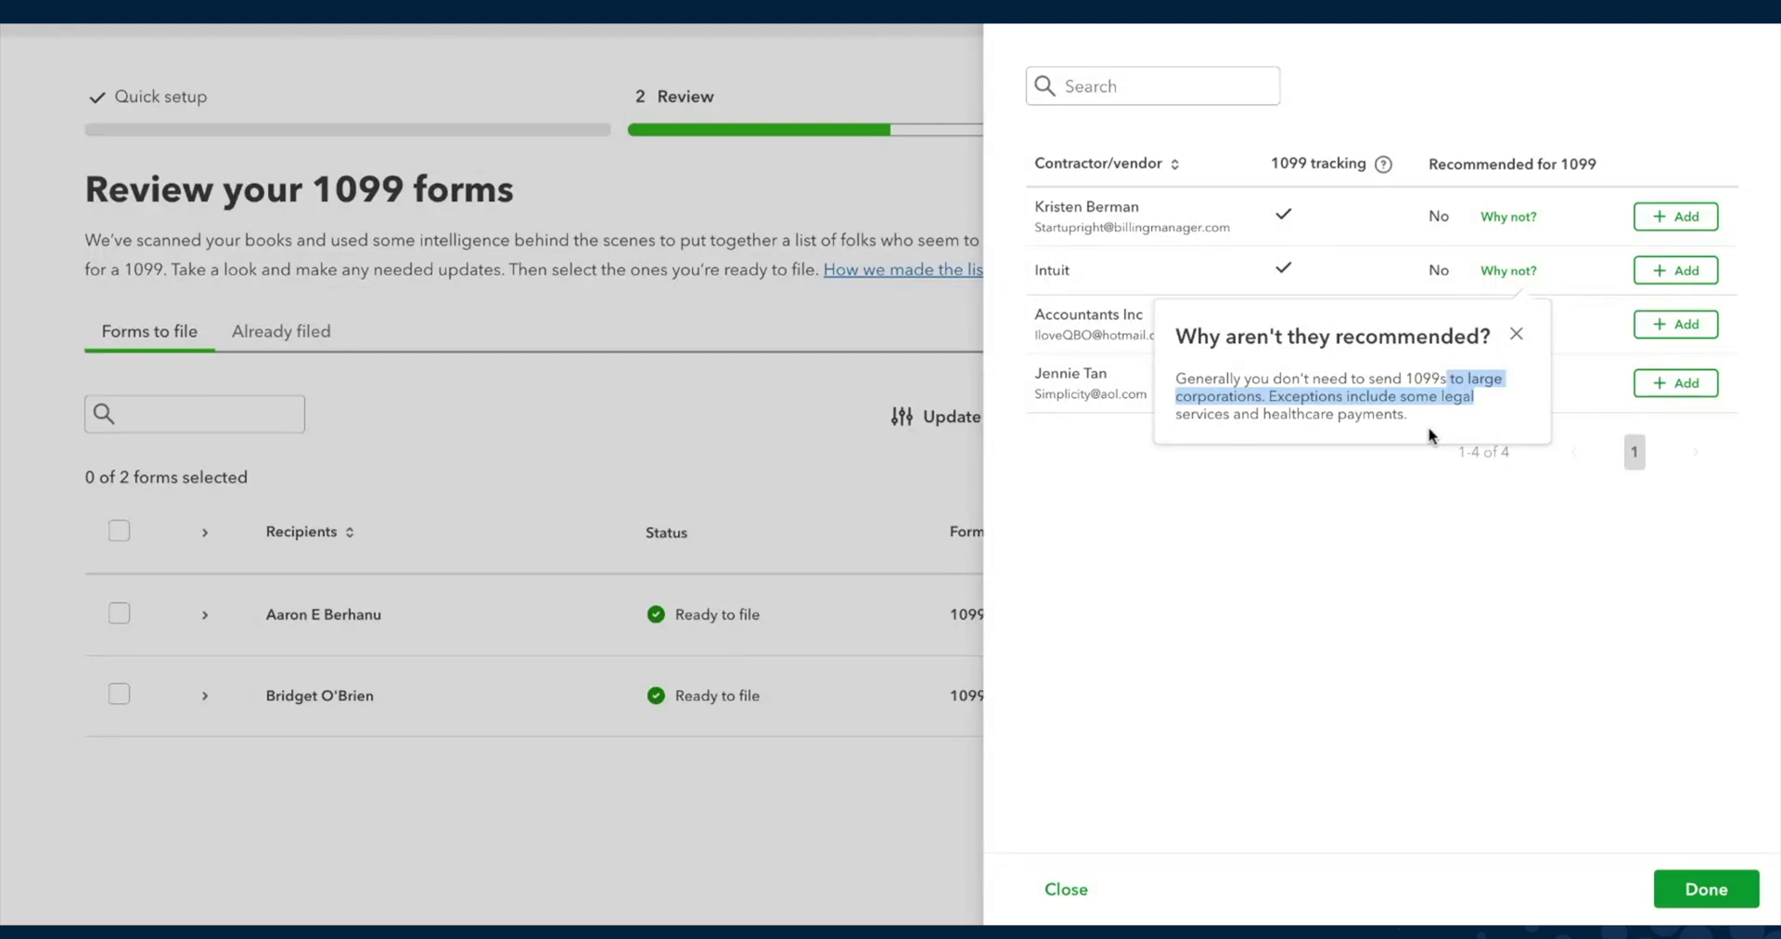
{"action": "left_click", "coordinate": [1519, 334]}
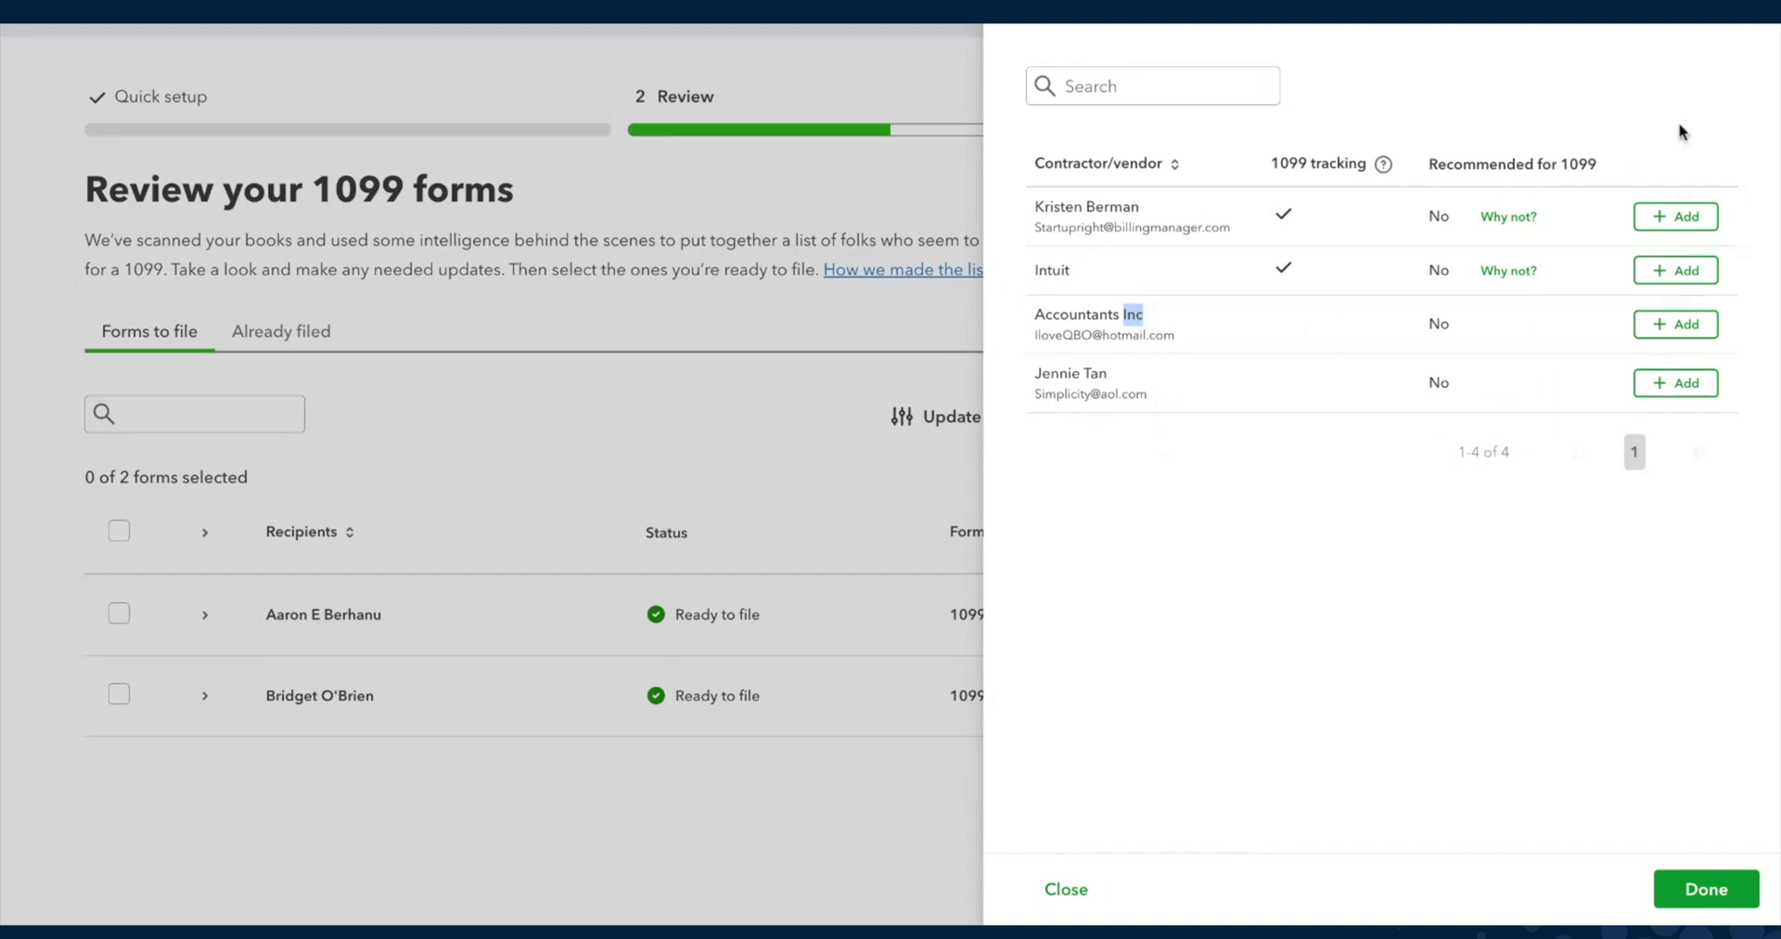
Step: Add the first listed contractor as a 1099 recipient and review its W-9 info form
{"action": "left_click", "coordinate": [1685, 220]}
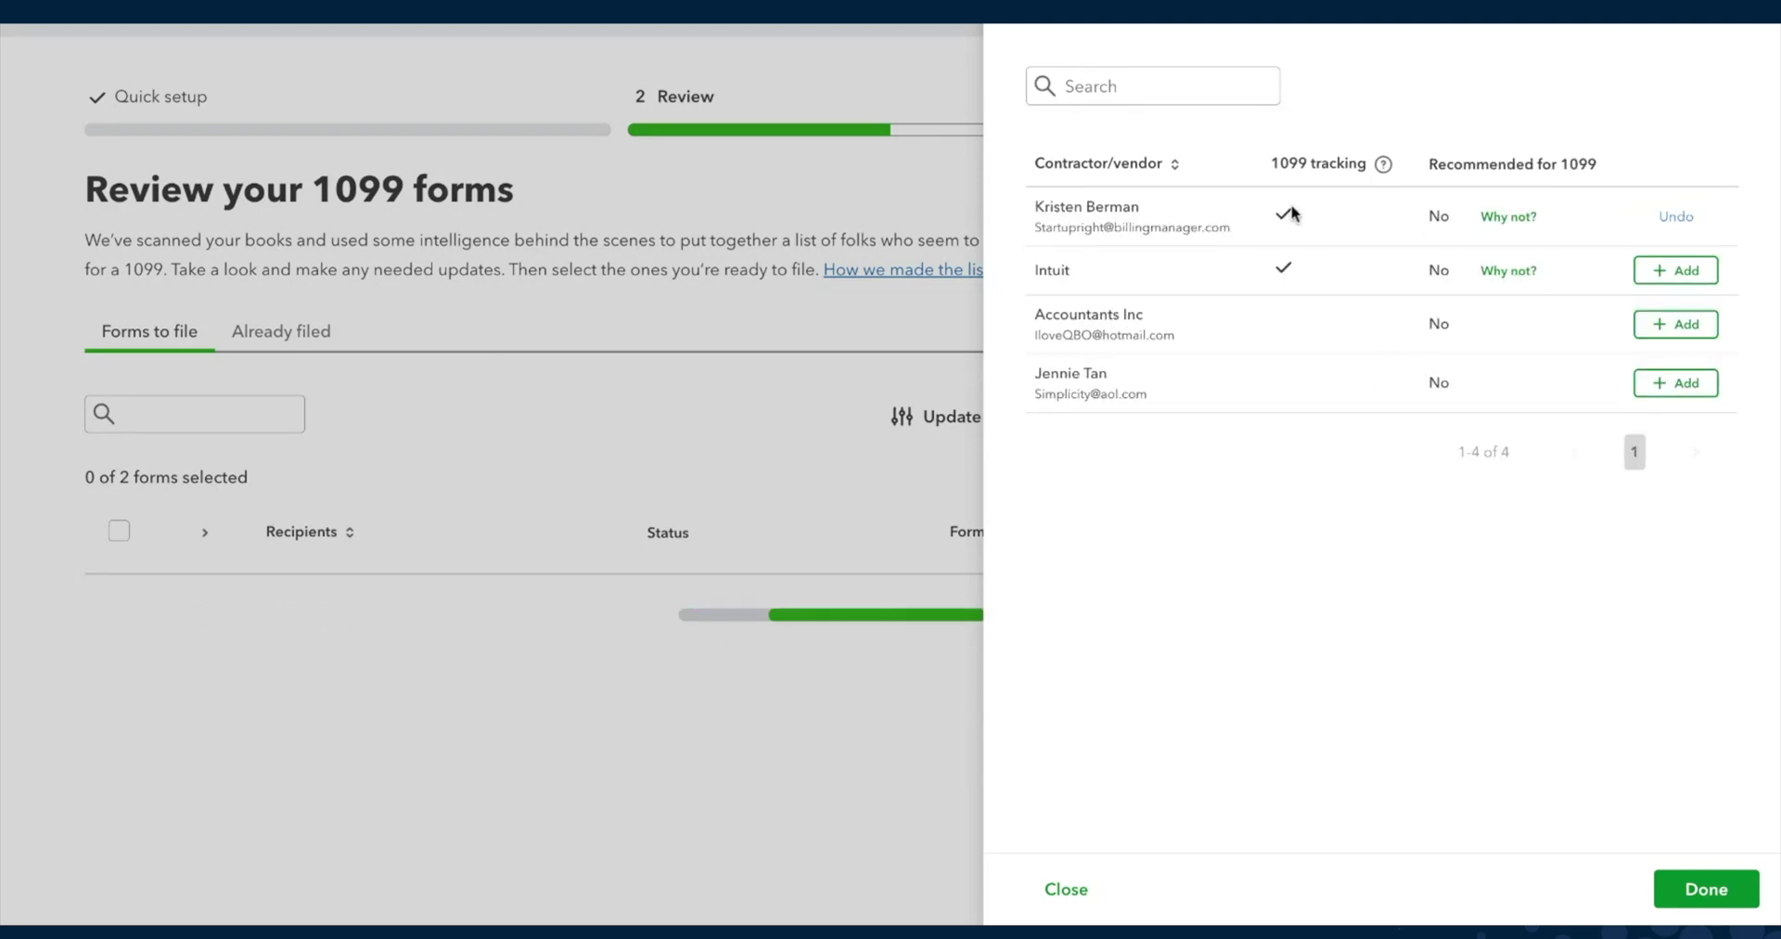
{"action": "left_click", "coordinate": [1754, 44]}
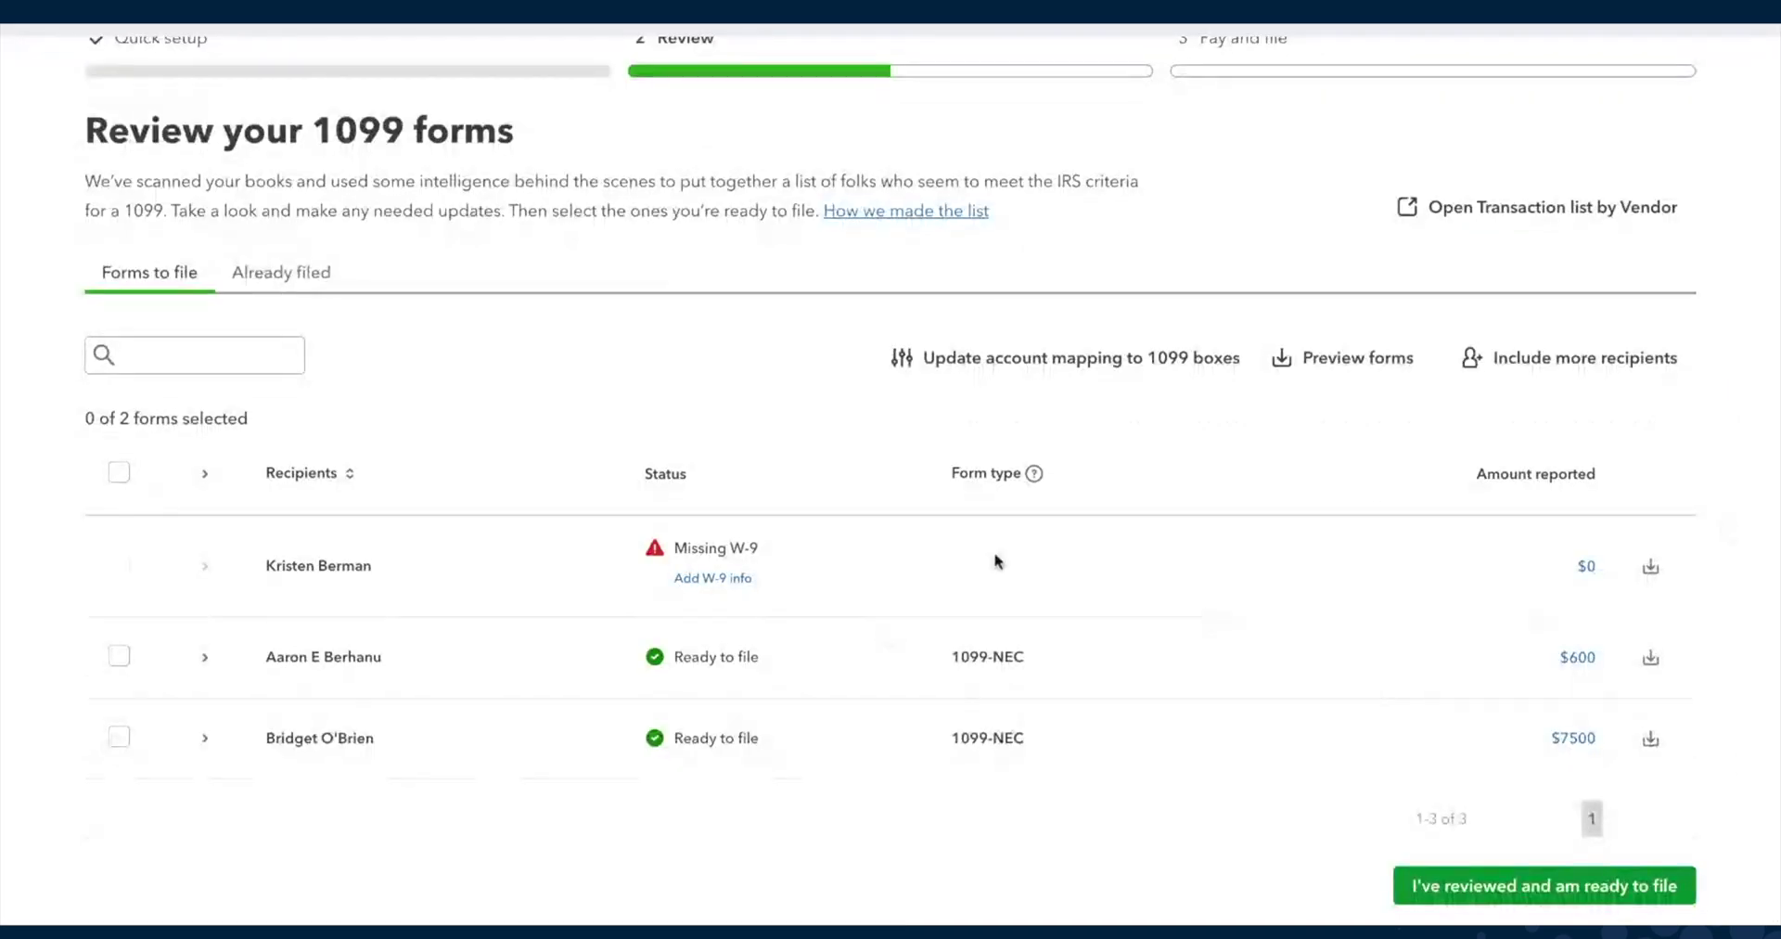
{"action": "left_click", "coordinate": [742, 580]}
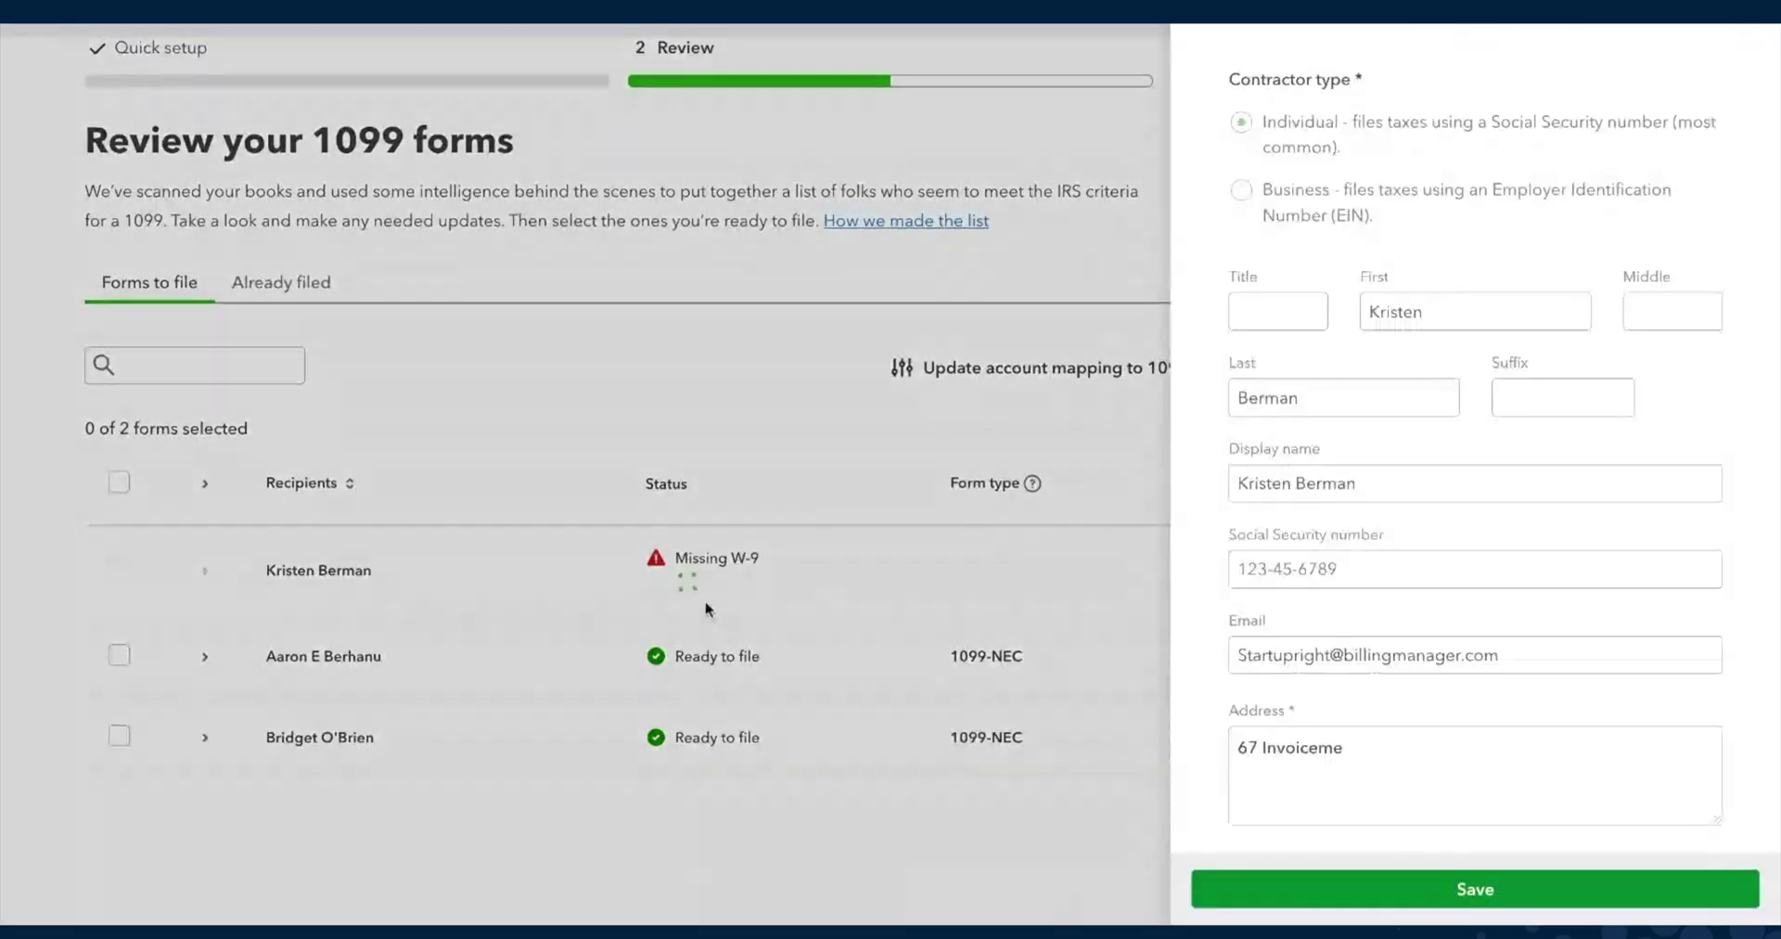
{"action": "left_click", "coordinate": [1300, 397]}
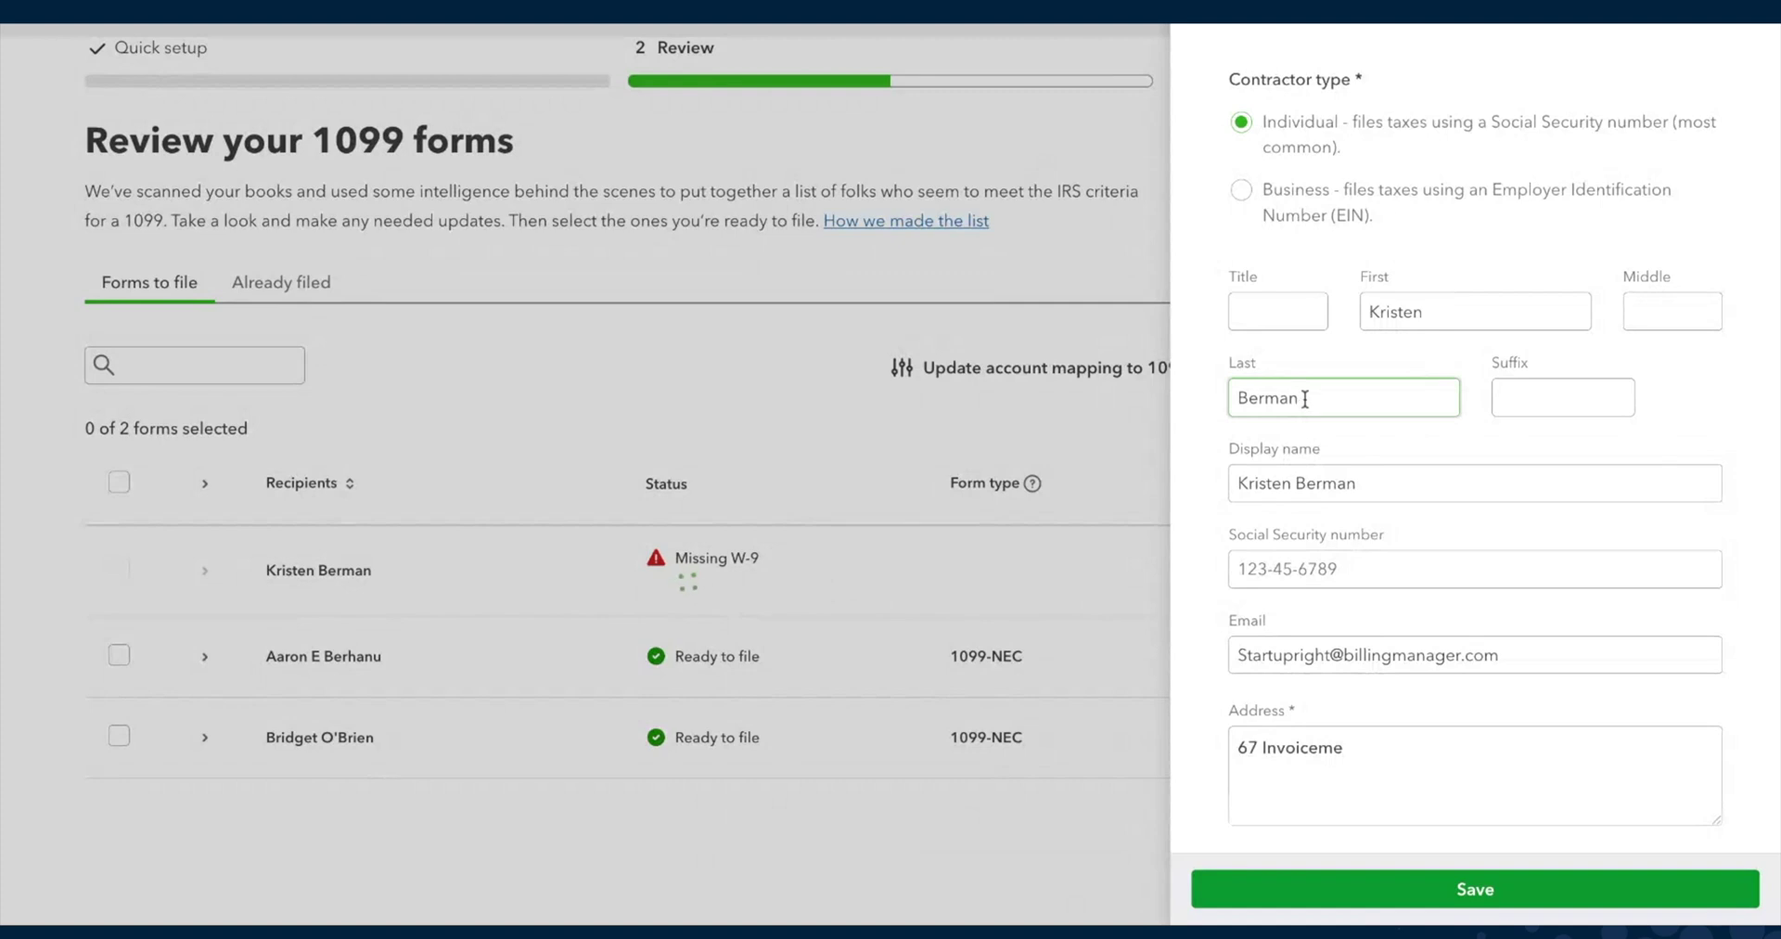
{"action": "left_click", "coordinate": [1401, 651]}
{"action": "scroll", "coordinate": [1410, 705], "scroll_direction": "down", "scroll_amount": 1}
{"action": "scroll", "coordinate": [1426, 758], "scroll_direction": "down", "scroll_amount": 2}
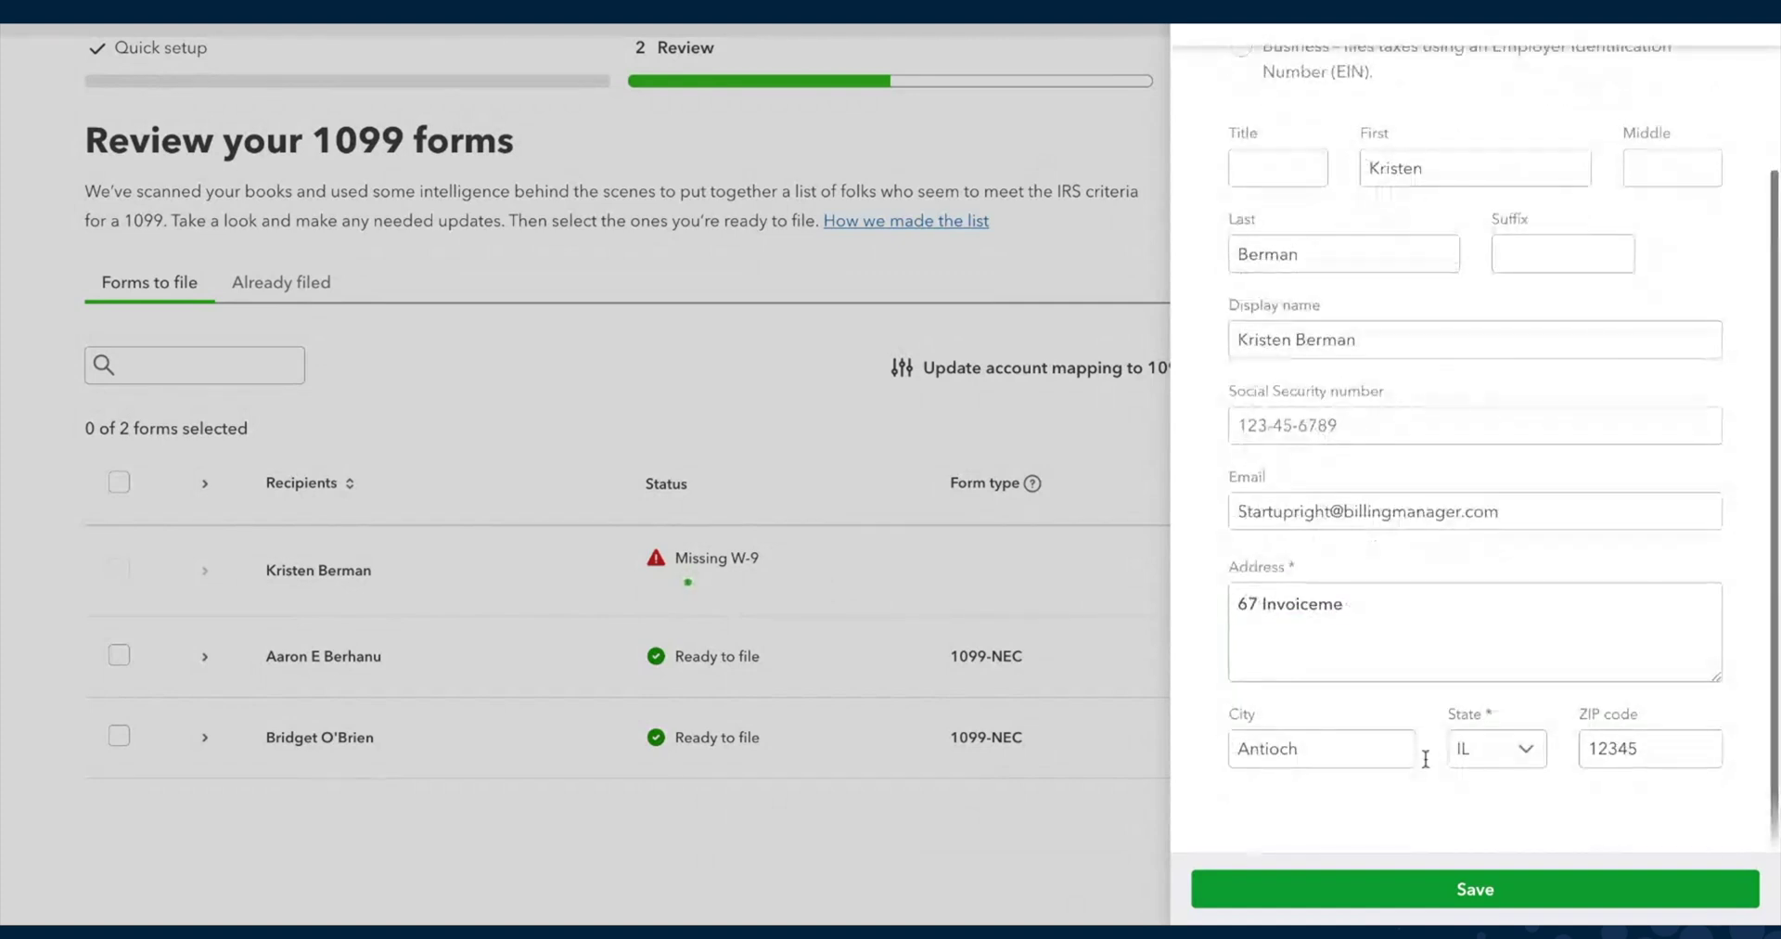
{"action": "left_click", "coordinate": [516, 628]}
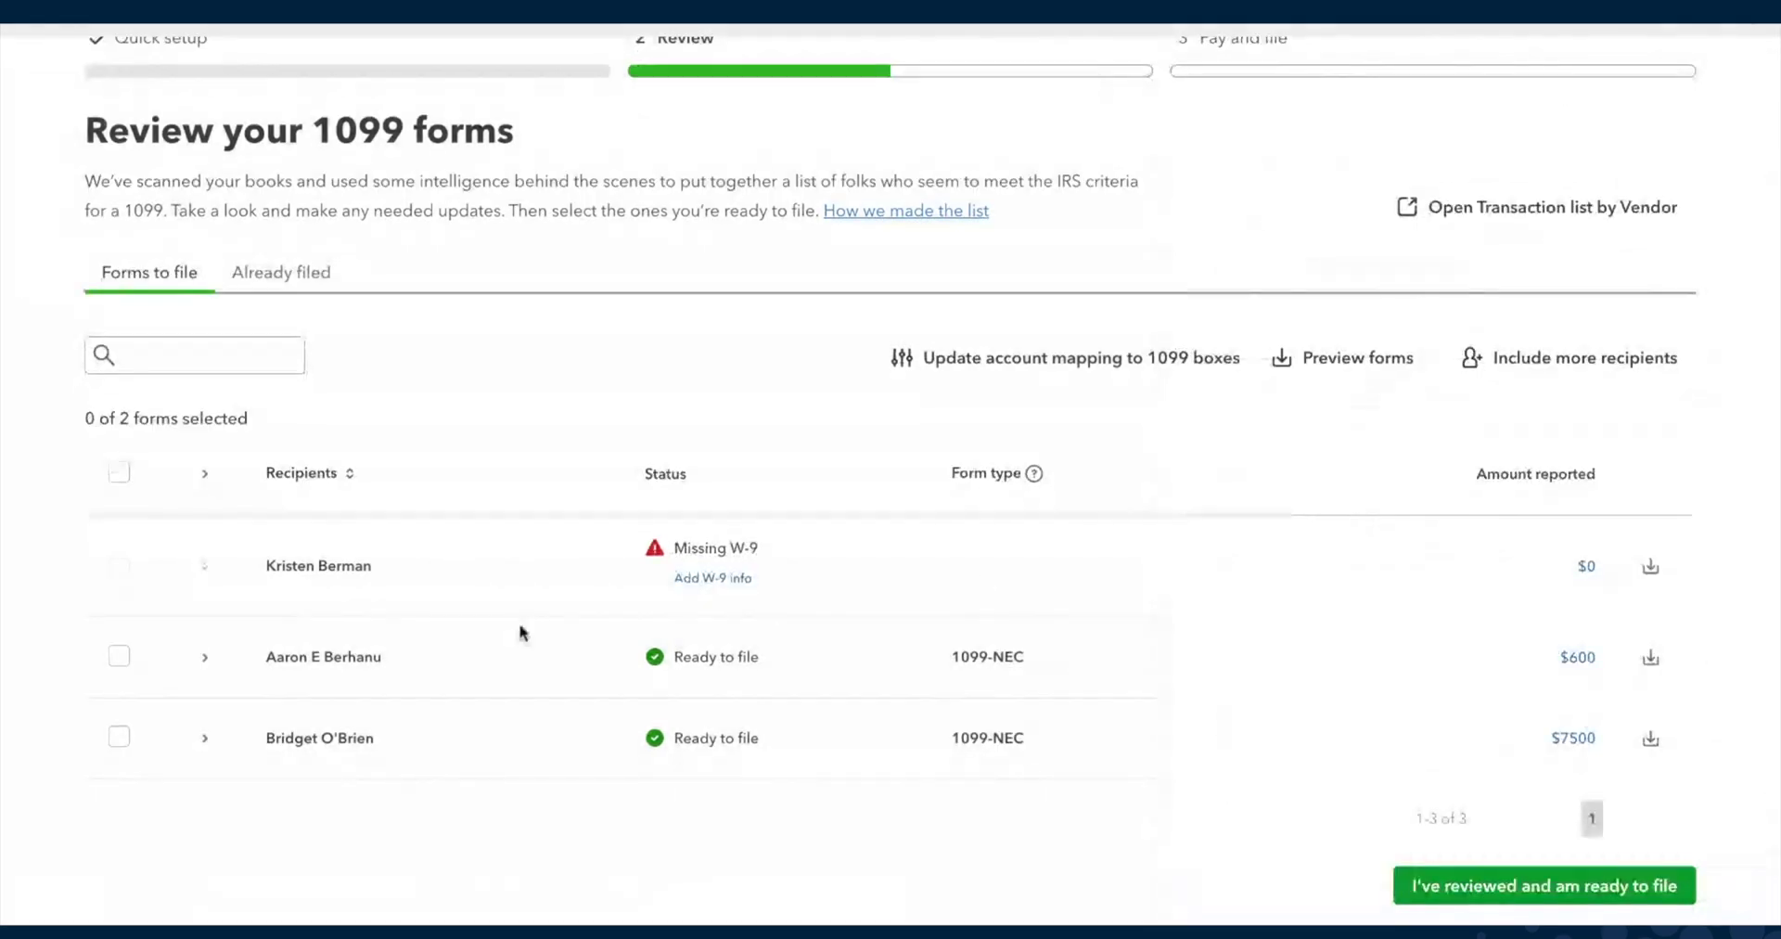
Step: Select all Ready-to-file 1099-NEC forms and confirm the review is complete
{"action": "left_click", "coordinate": [120, 475]}
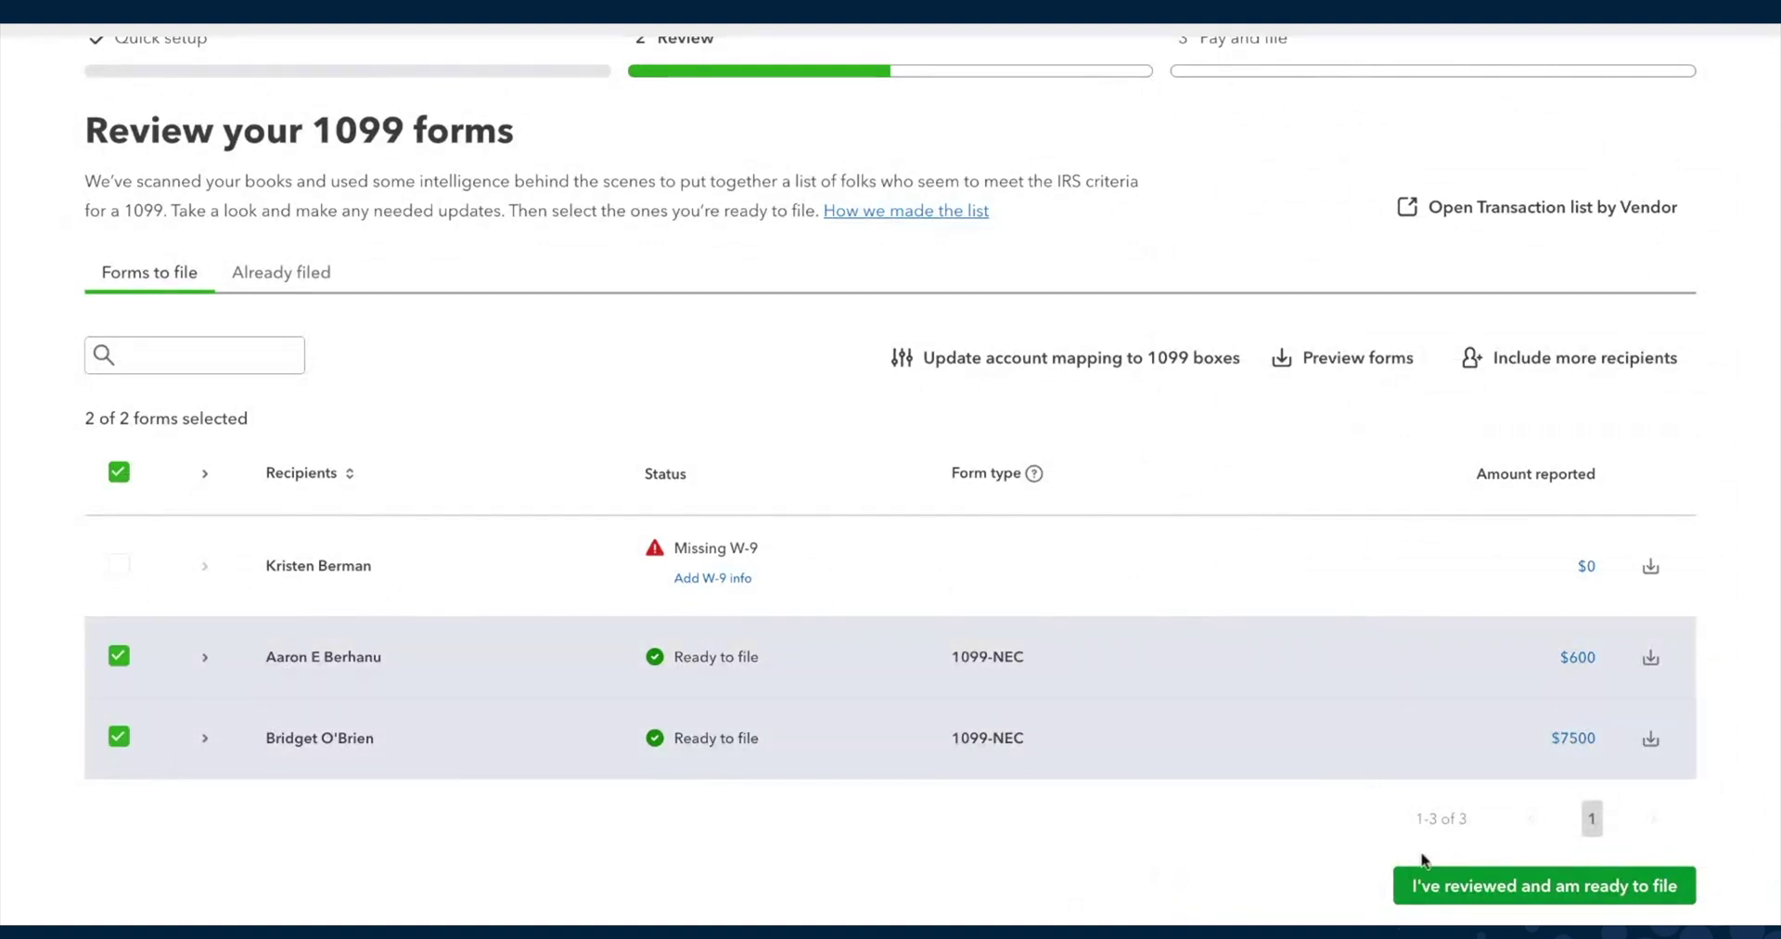
{"action": "left_click", "coordinate": [1536, 896]}
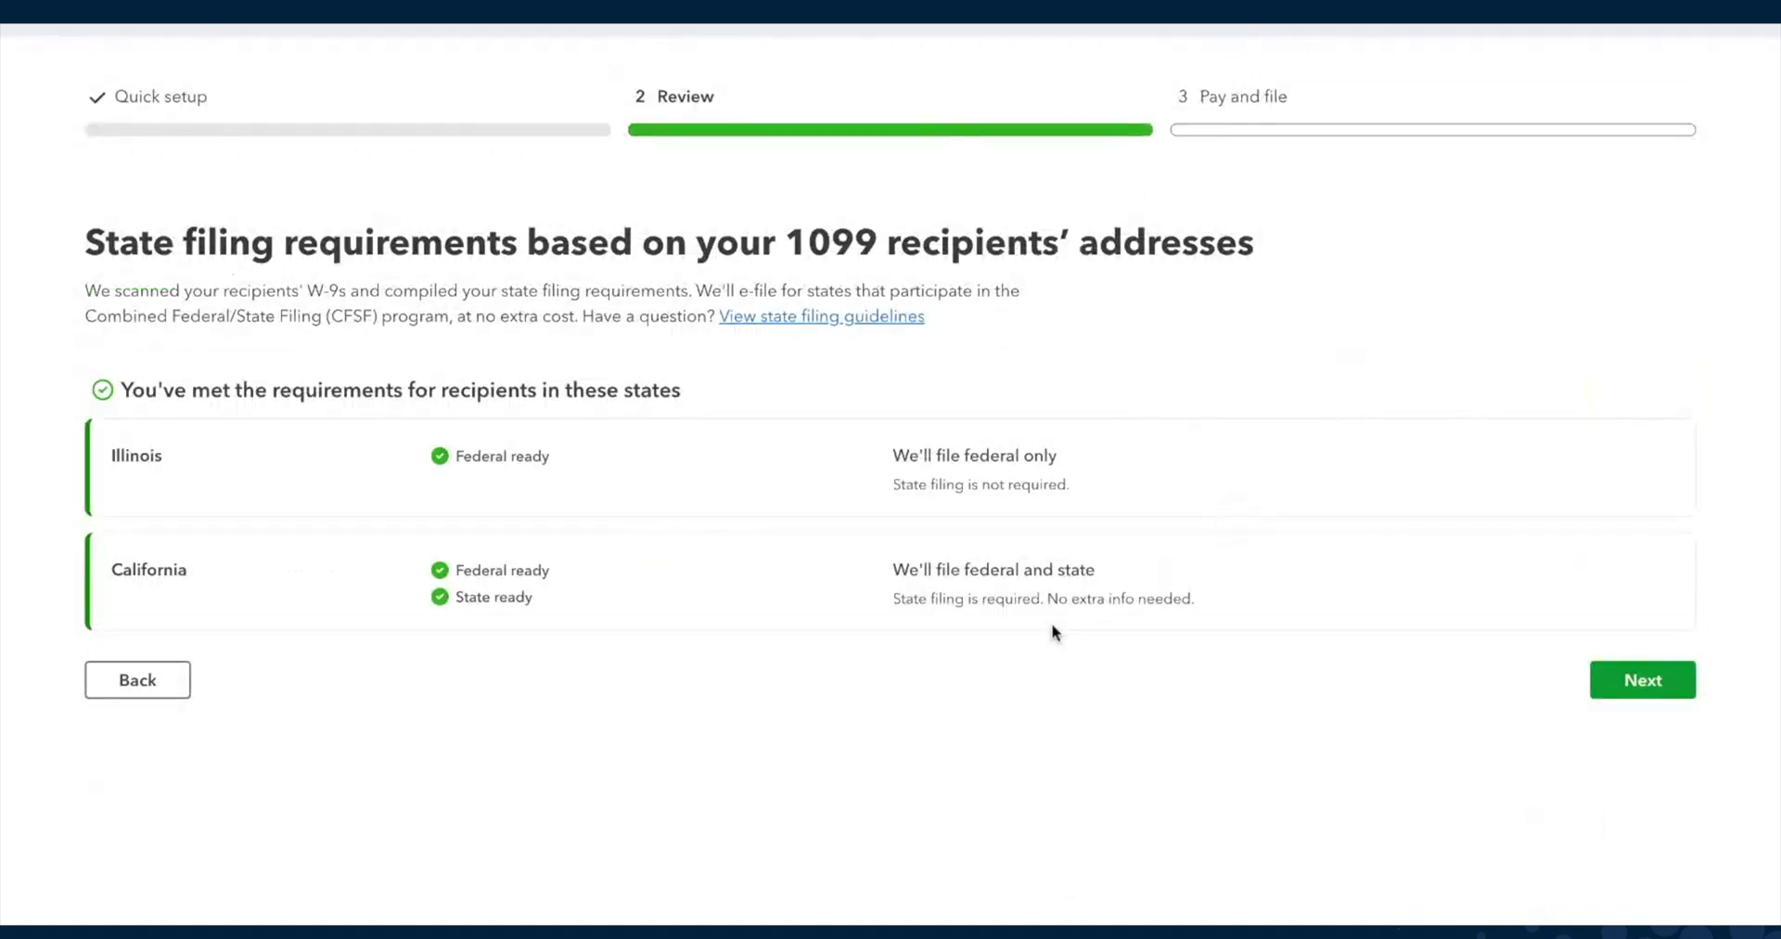